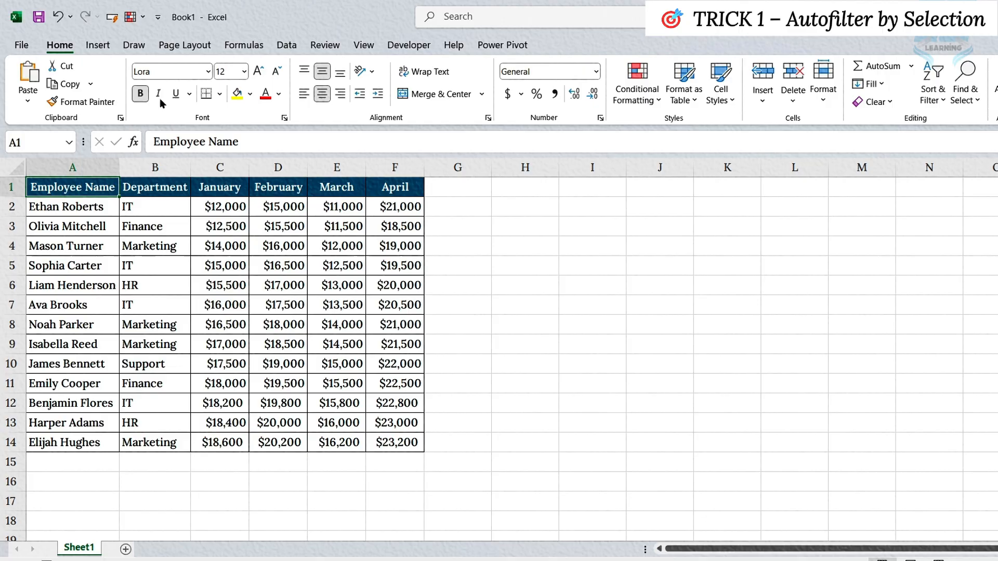
Add the AutoFilter command from Commands Not in the Ribbon to the Quick Access Toolbar
{"action": "left_click", "coordinate": [157, 20]}
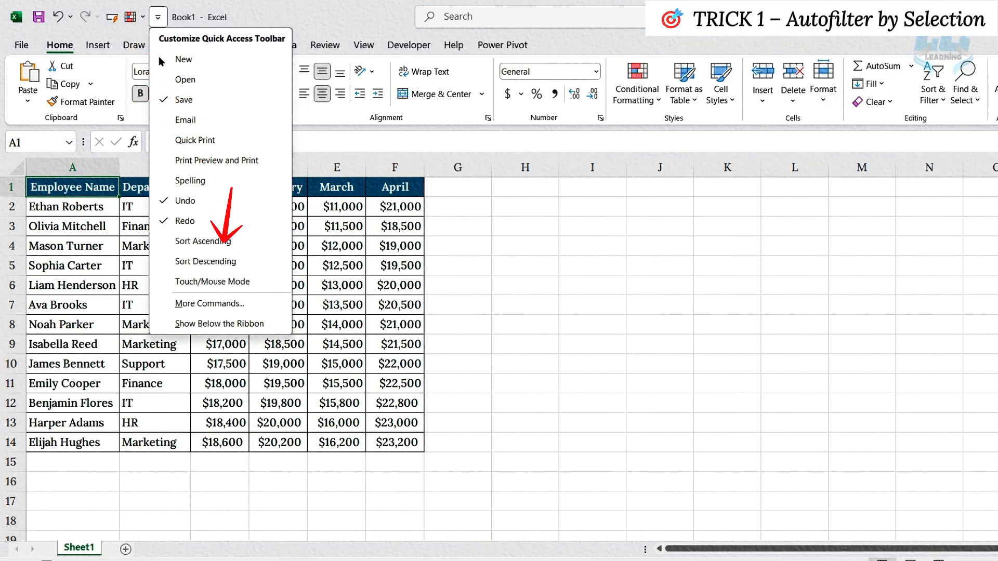
{"action": "left_click", "coordinate": [189, 298]}
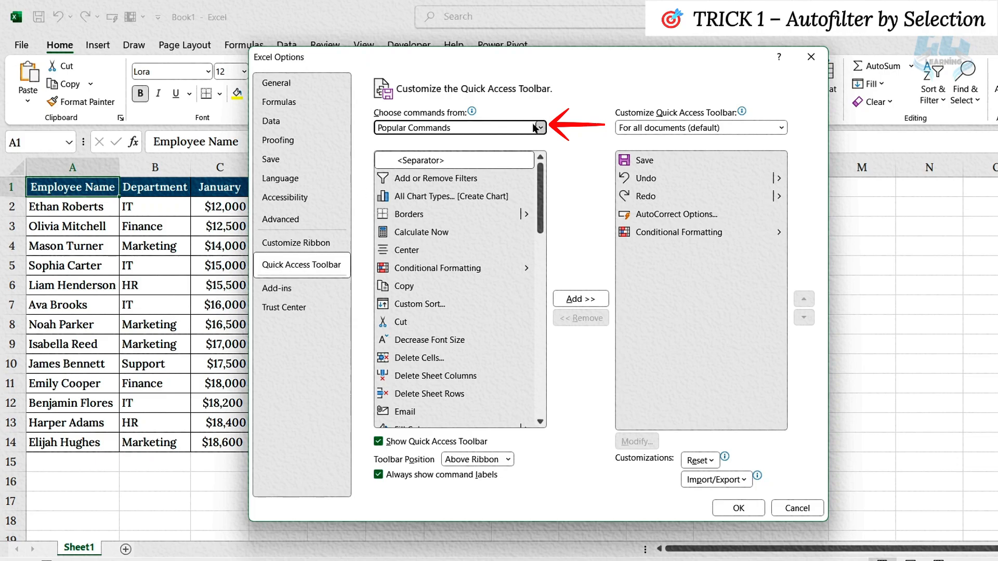
{"action": "left_click", "coordinate": [540, 128]}
{"action": "left_click", "coordinate": [450, 155]}
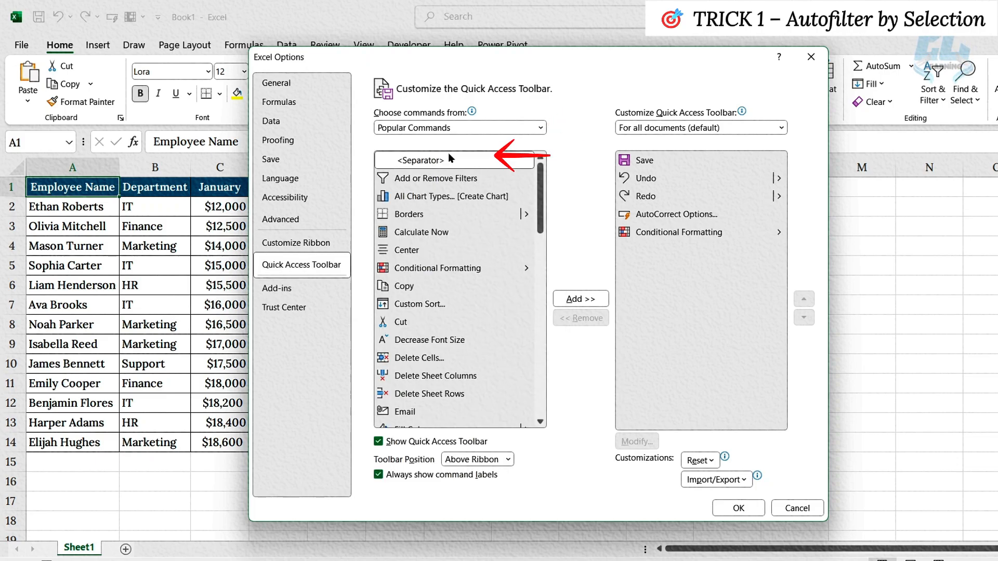
{"action": "scroll", "coordinate": [434, 273], "scroll_direction": "down", "scroll_amount": 2}
{"action": "scroll", "coordinate": [435, 273], "scroll_direction": "down", "scroll_amount": 2}
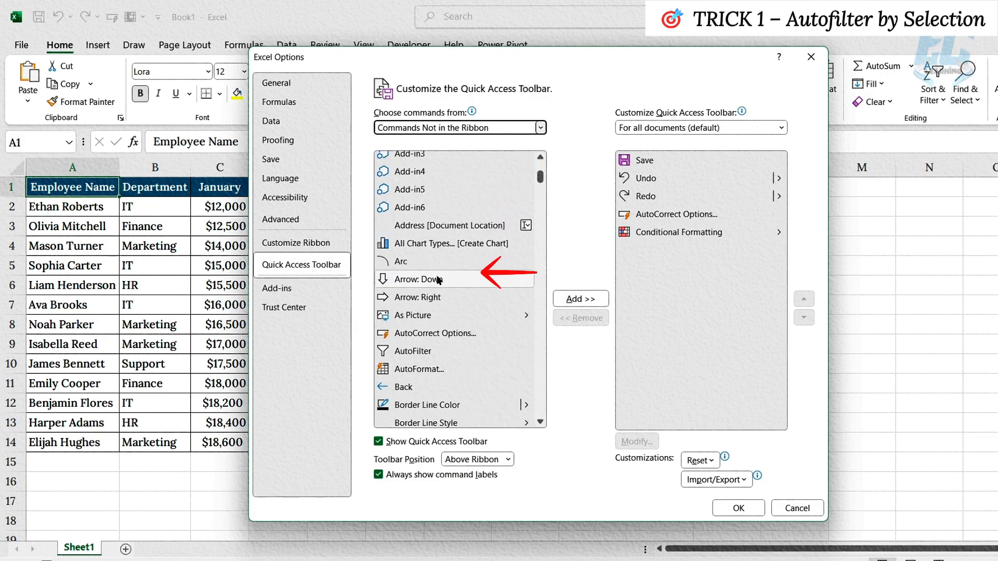
{"action": "left_click", "coordinate": [412, 351]}
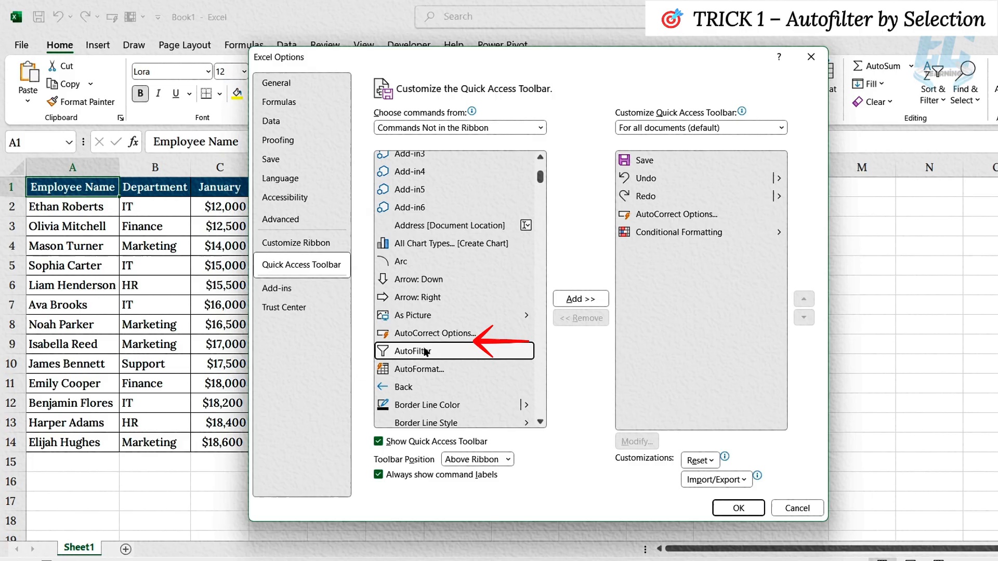
{"action": "left_click", "coordinate": [571, 299]}
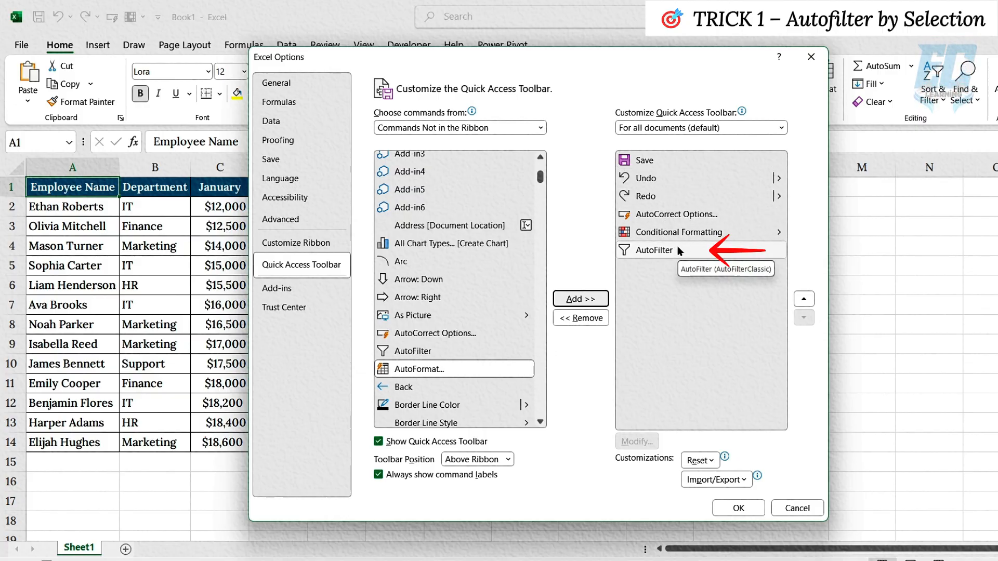
{"action": "left_click", "coordinate": [738, 507]}
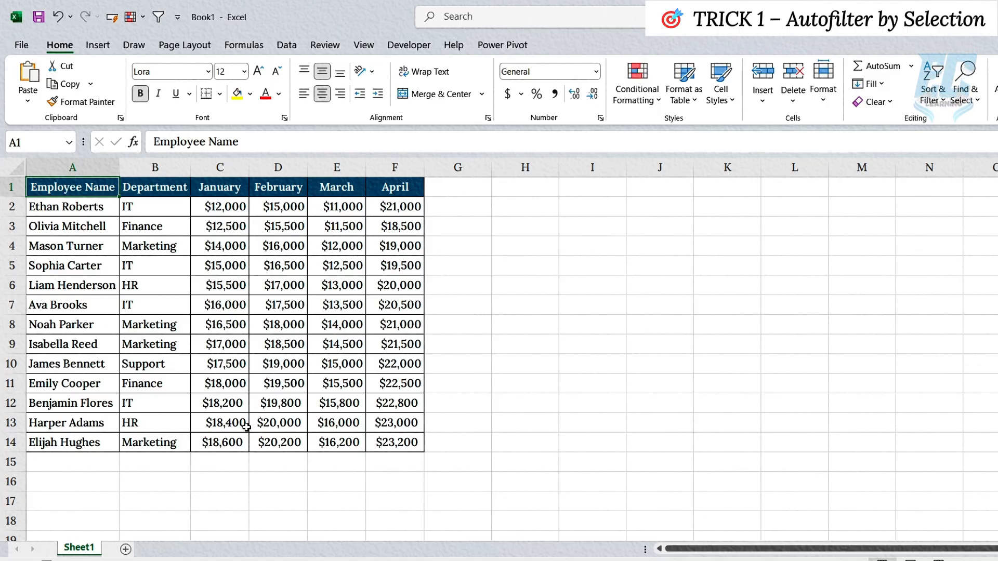
Filter the table to the IT department by running AutoFilter on cell B7, and undo the filter
{"action": "left_click", "coordinate": [154, 309]}
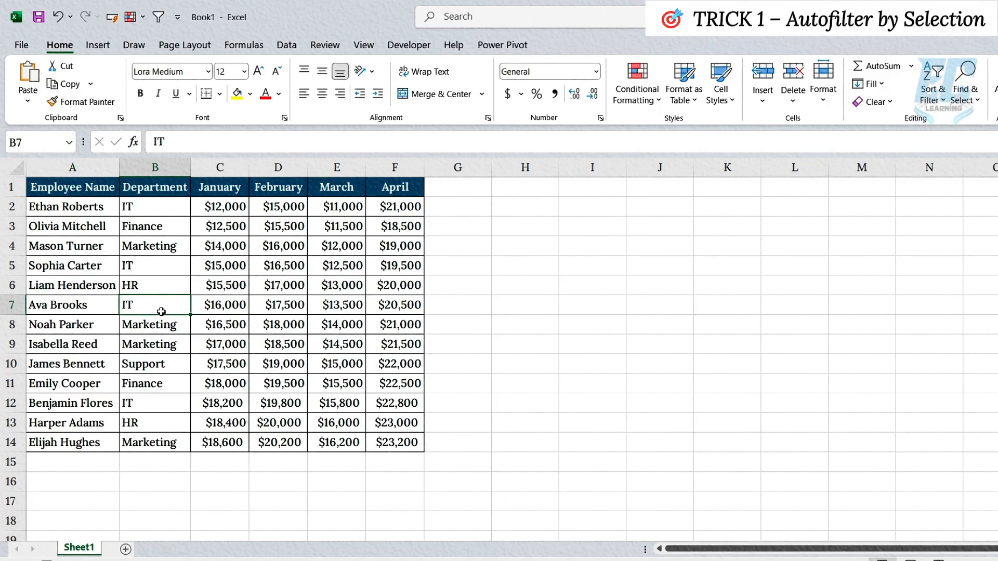
{"action": "key", "text": "alt+6"}
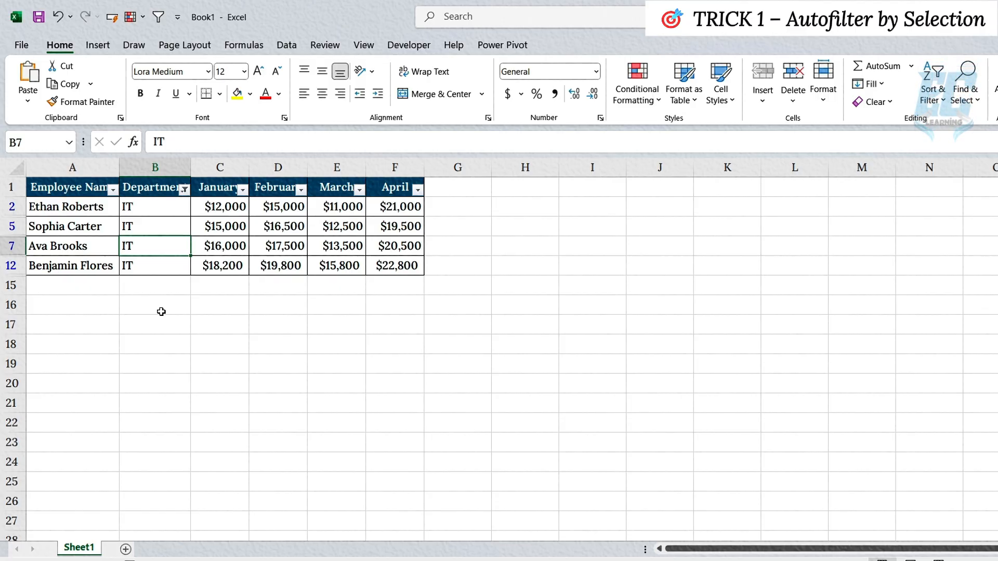
{"action": "key", "text": "ctrl+z"}
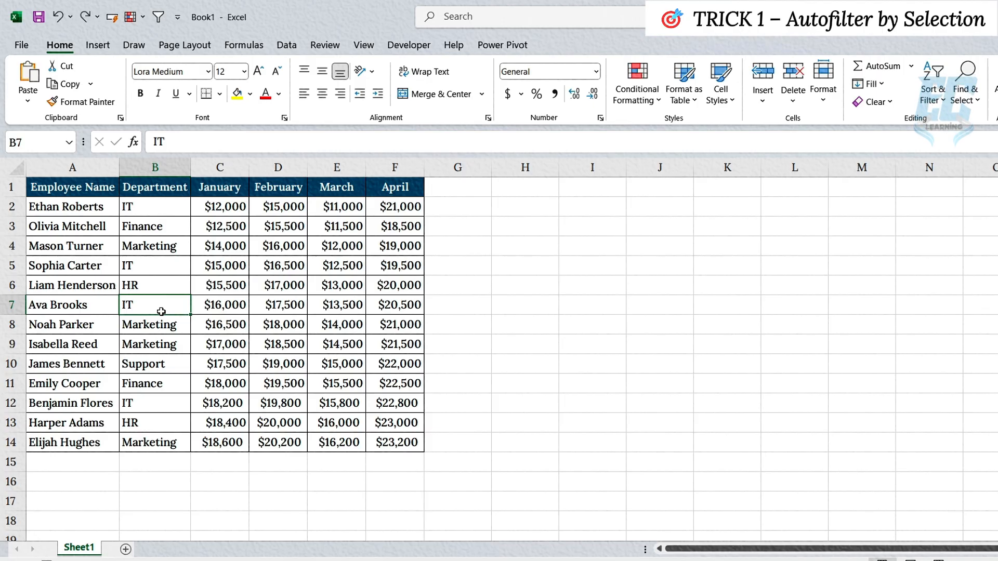
Filter the January column by AutoFilter with the criterion >=15000 in C15, and undo it, clearing the criterion
{"action": "left_click", "coordinate": [220, 465]}
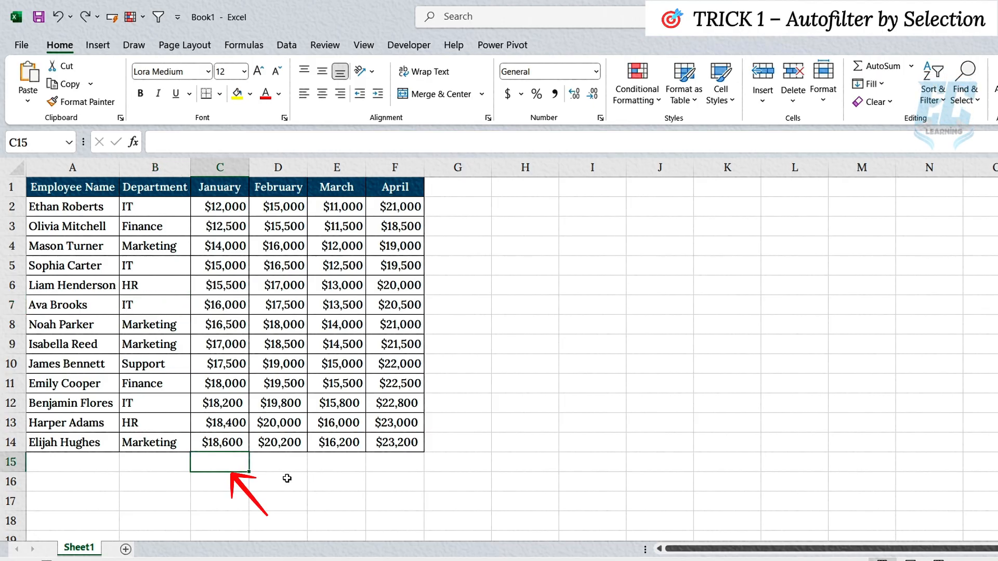
{"action": "type", "text": ">"}
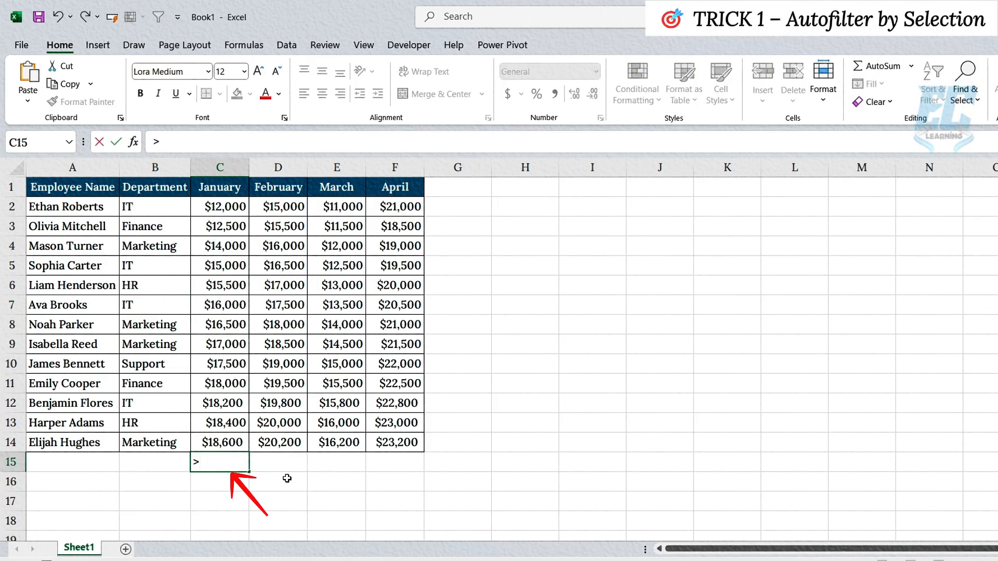
{"action": "type", "text": "=15000"}
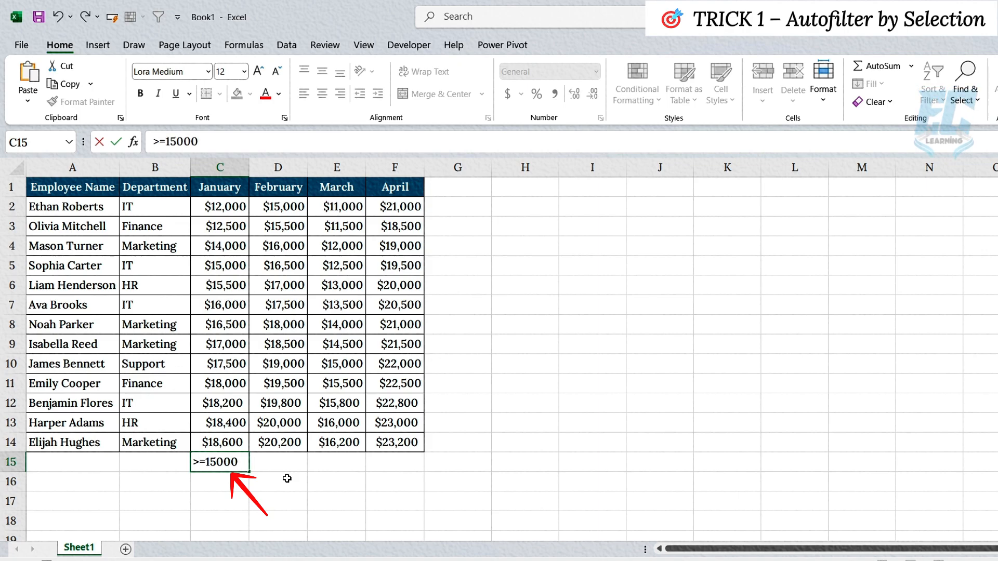
{"action": "key", "text": "Return"}
{"action": "key", "text": "Up"}
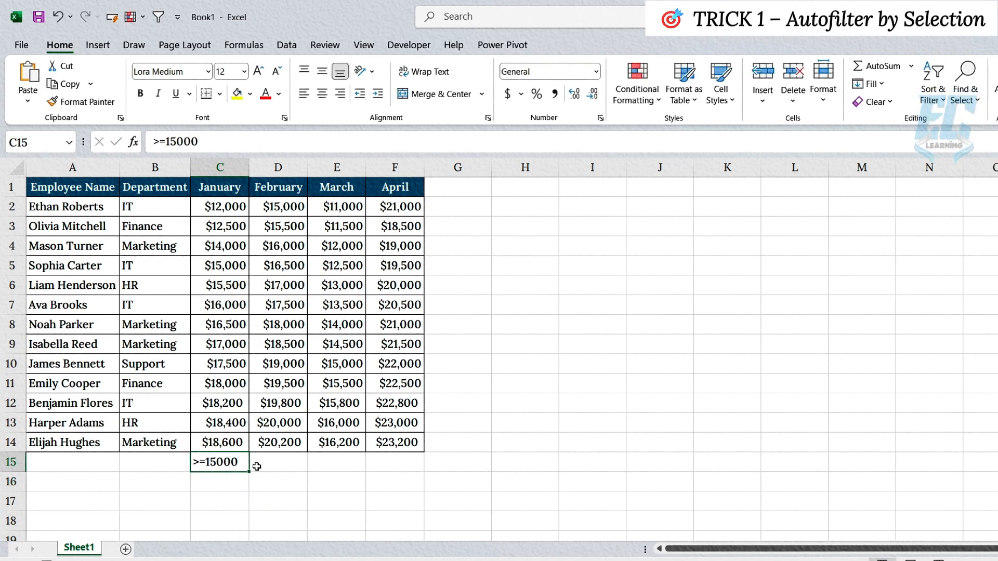
{"action": "key", "text": "alt+6"}
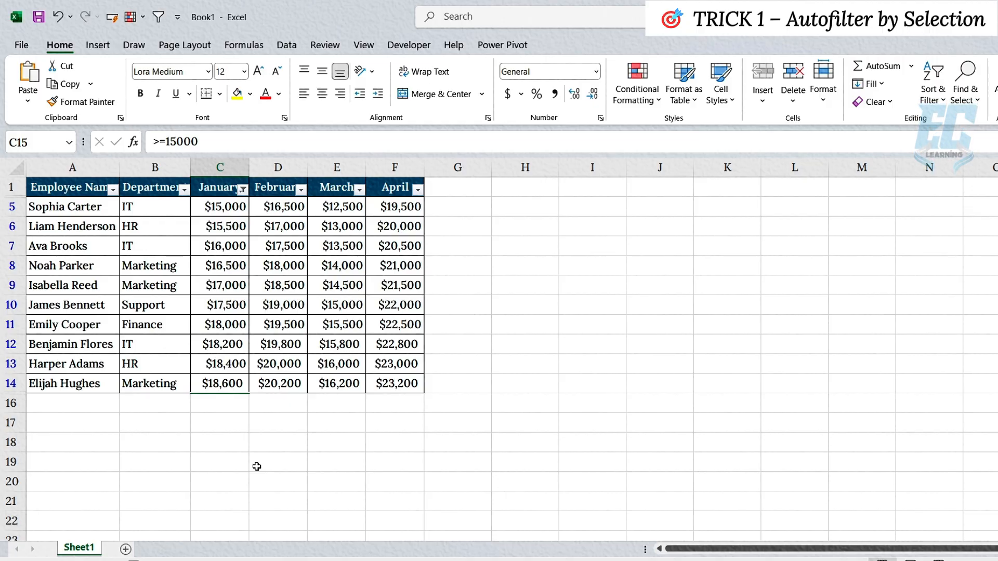
{"action": "key", "text": "ctrl+z"}
{"action": "key", "text": "Delete"}
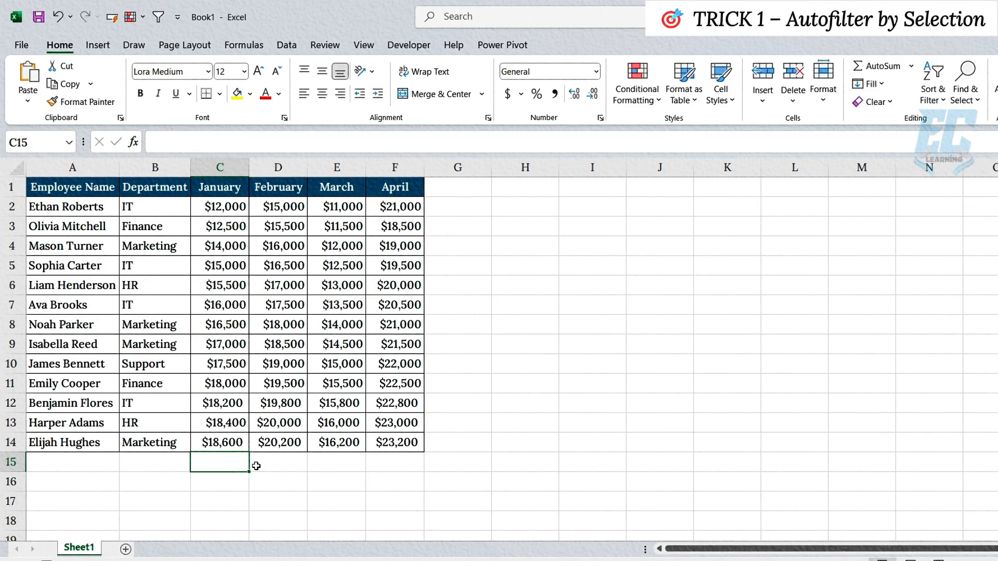
Enter the wildcard criterion ?? in B15 below the Department column and filter the table by it with AutoFilter
{"action": "left_click", "coordinate": [179, 465]}
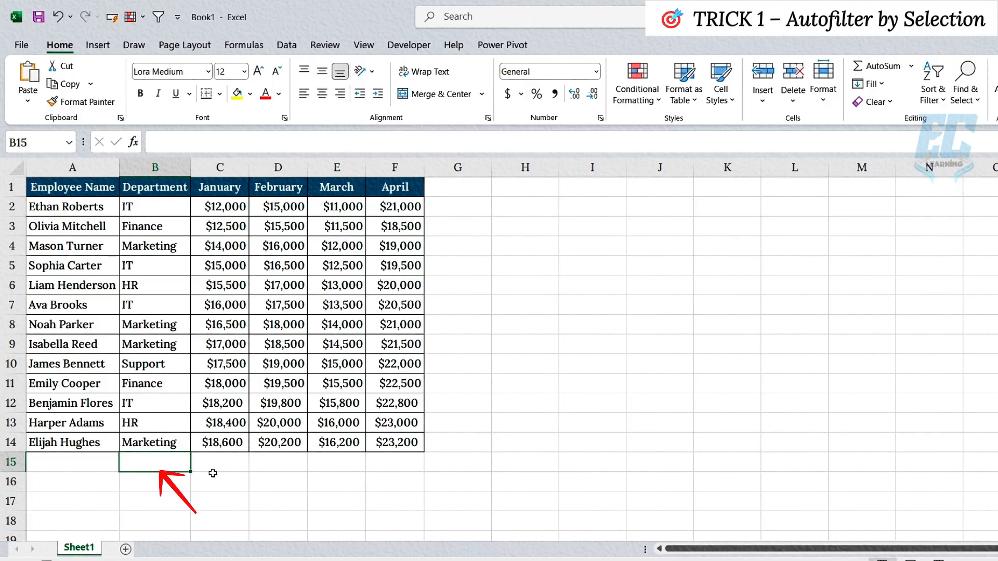
{"action": "type", "text": "??"}
{"action": "key", "text": "Return"}
{"action": "key", "text": "Up"}
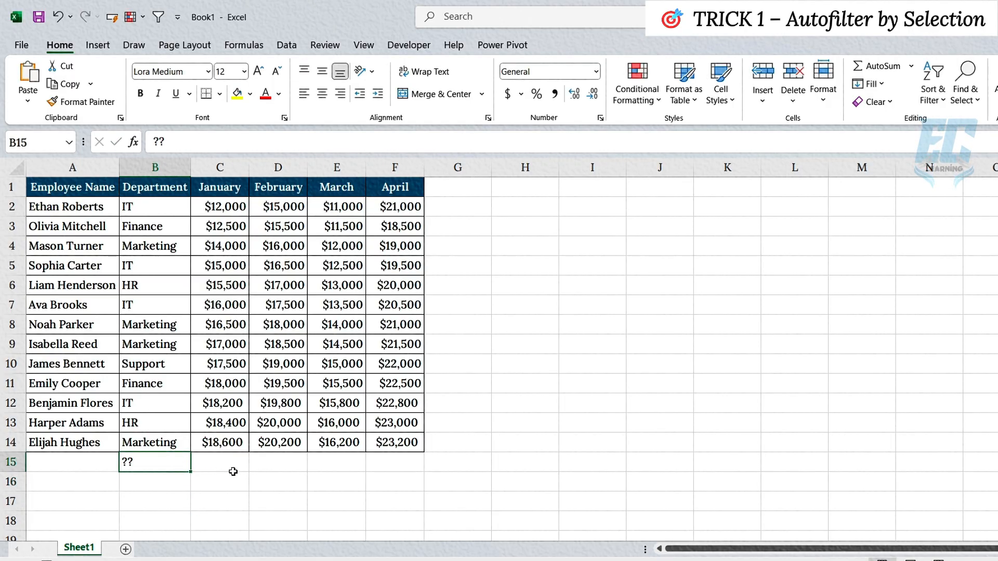
{"action": "key", "text": "alt+6"}
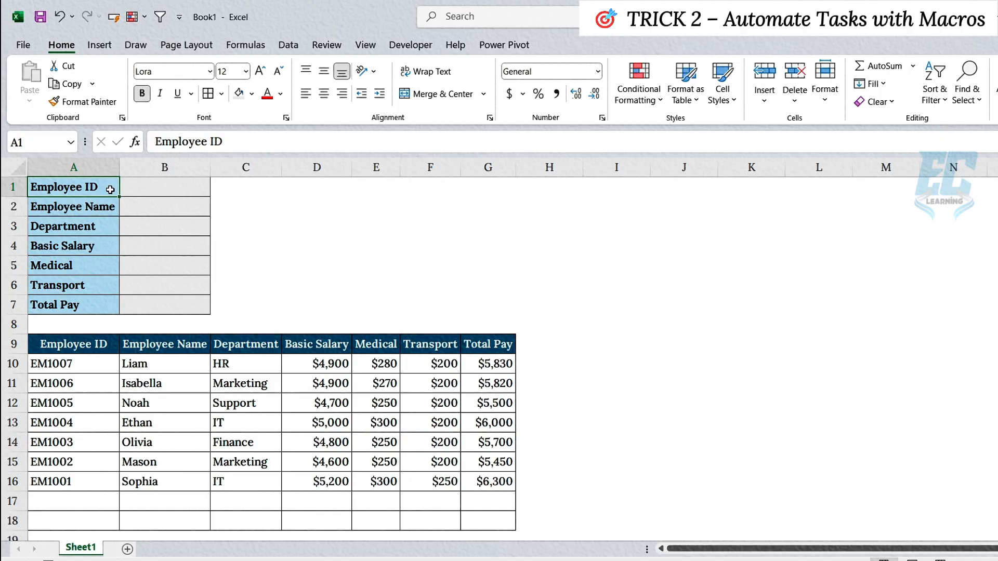
{"action": "left_click_drag", "start_coordinate": [110, 189], "coordinate": [171, 304]}
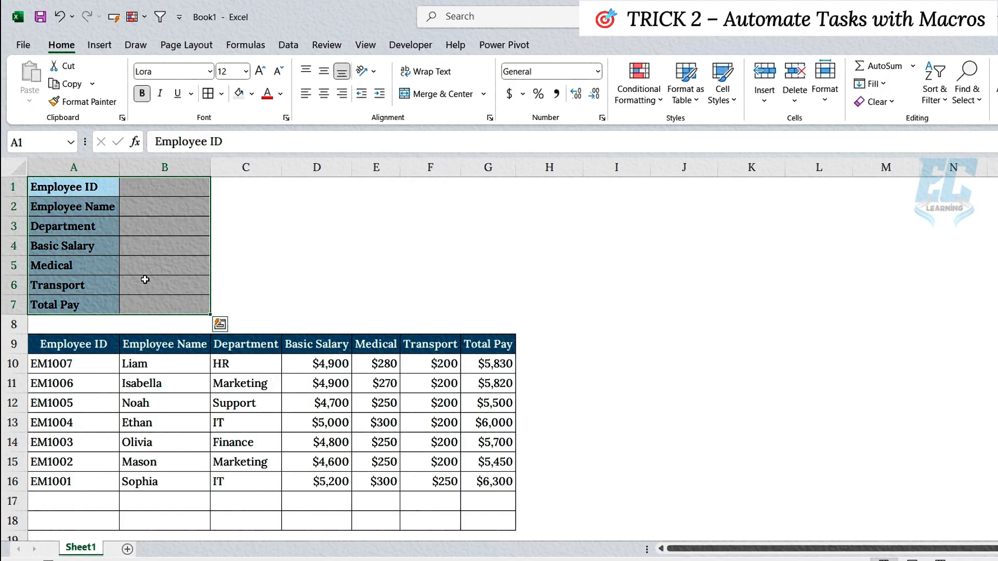
{"action": "left_click", "coordinate": [103, 193]}
{"action": "left_click", "coordinate": [108, 210]}
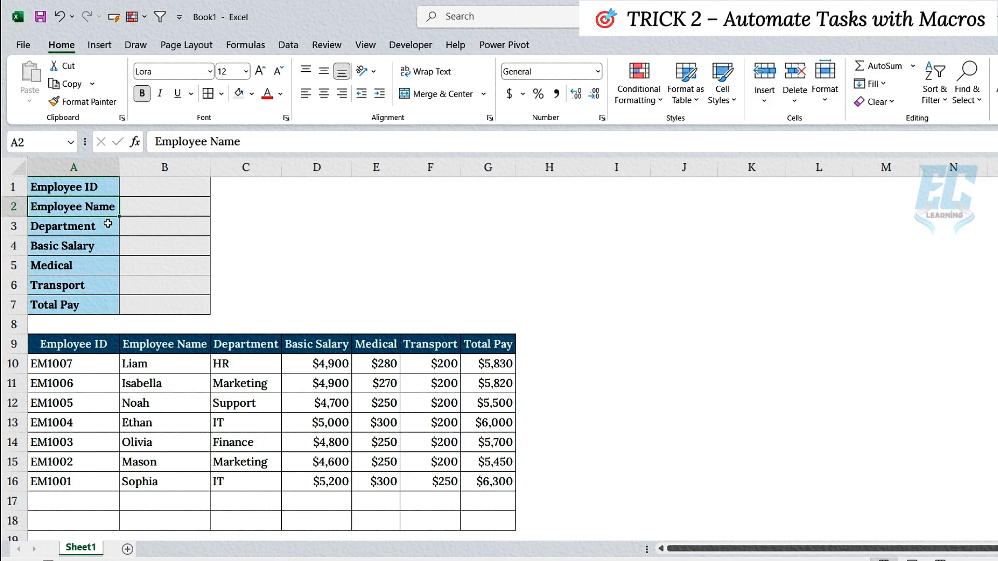
{"action": "left_click", "coordinate": [108, 225]}
{"action": "left_click", "coordinate": [108, 244]}
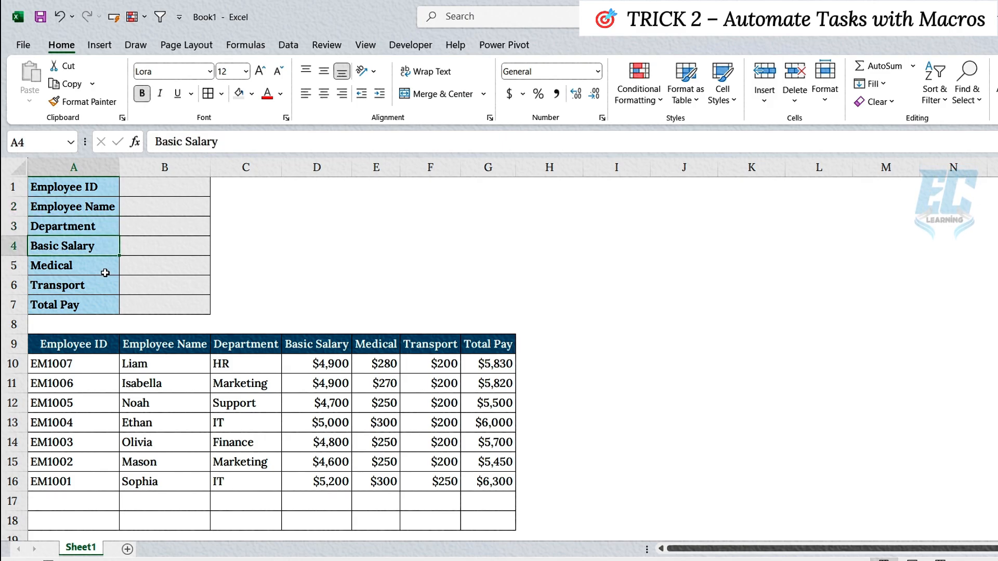
{"action": "left_click", "coordinate": [99, 306]}
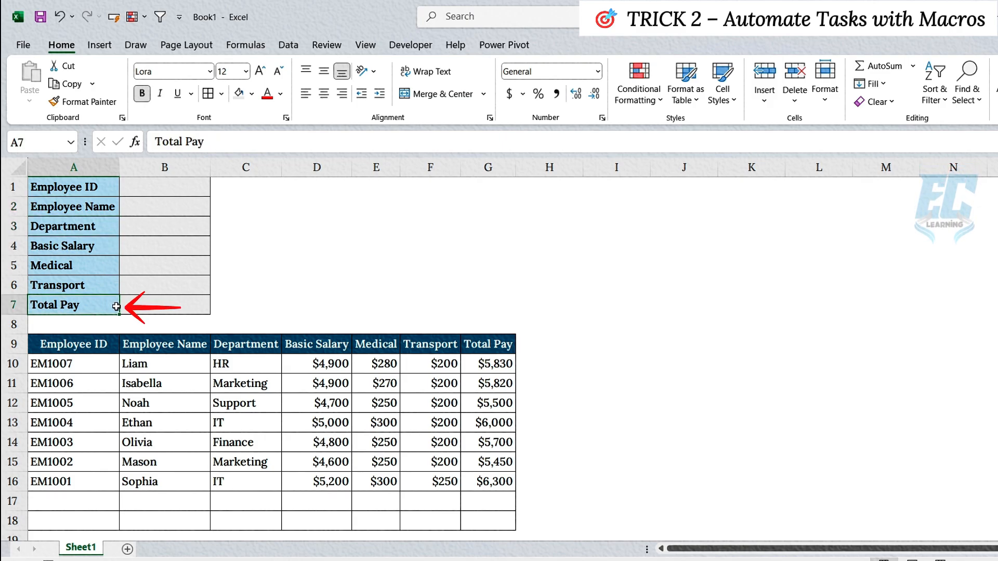
Enter the formula =B4+B5+B6 in cell B7 to calculate Total Pay from salary, medical and transport
{"action": "left_click", "coordinate": [156, 305]}
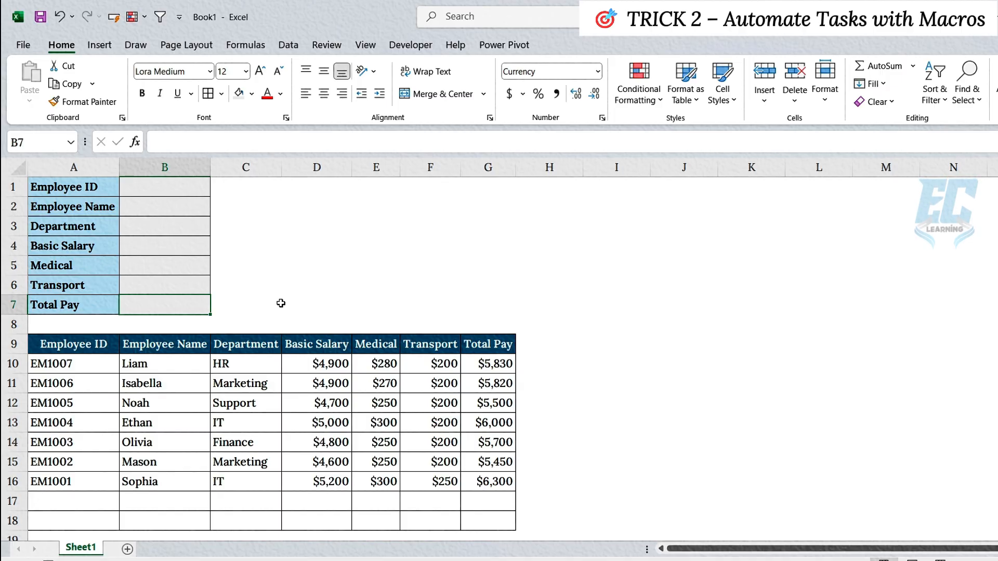
{"action": "type", "text": "="}
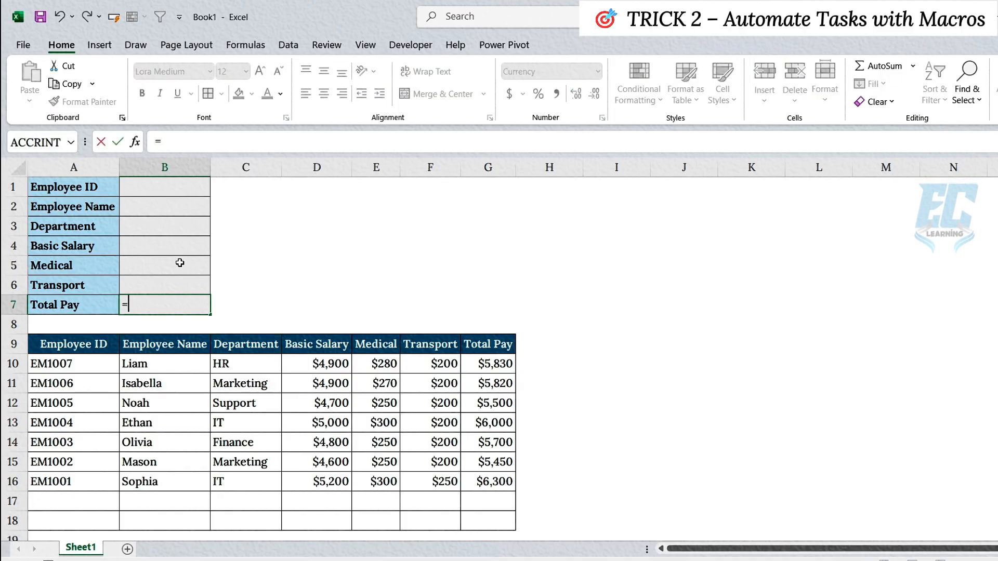
{"action": "left_click", "coordinate": [170, 246]}
{"action": "type", "text": "+"}
{"action": "left_click", "coordinate": [180, 270]}
{"action": "type", "text": "+"}
{"action": "left_click", "coordinate": [182, 284]}
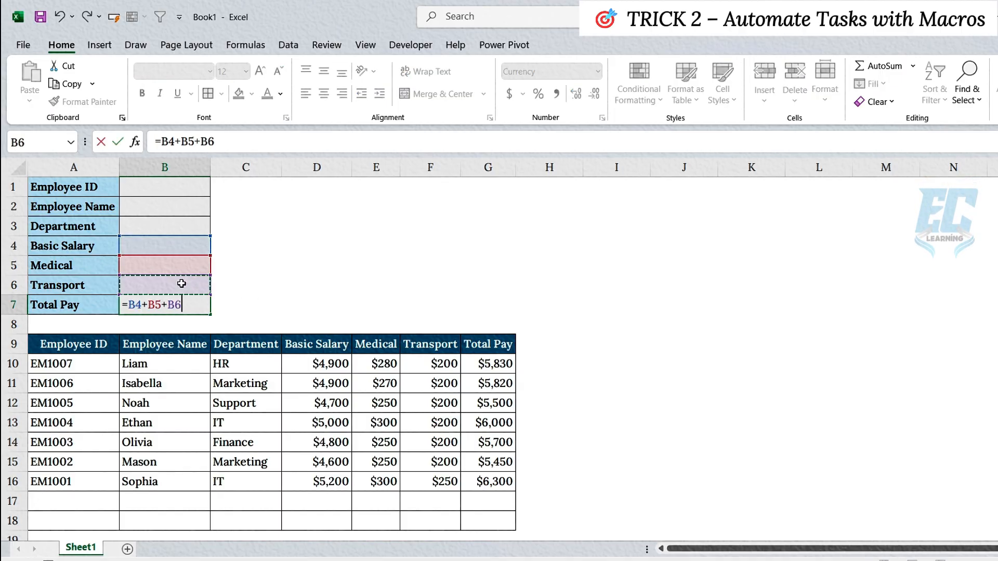
{"action": "key", "text": "Return"}
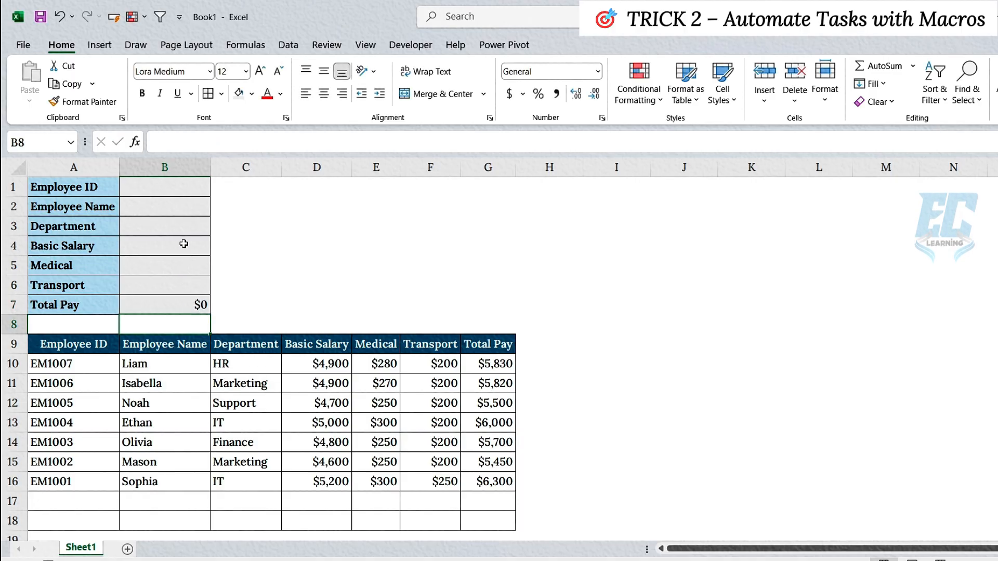
Fill in the new employee's ID and name in the entry form and set the department to IT
{"action": "left_click", "coordinate": [175, 190]}
{"action": "type", "text": "EM1008"}
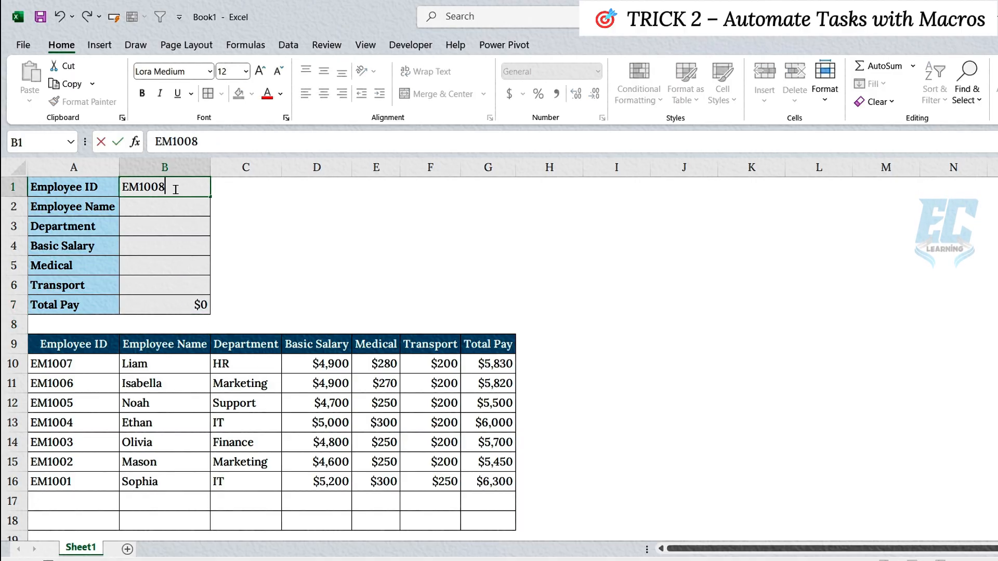
{"action": "key", "text": "Return"}
{"action": "type", "text": "Ava"}
{"action": "key", "text": "Return"}
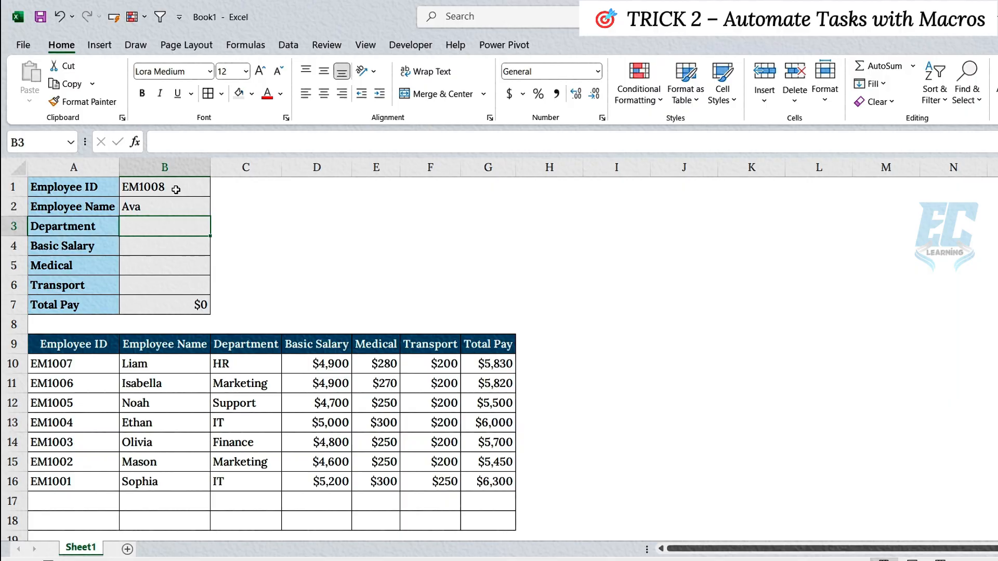
{"action": "type", "text": "IT"}
{"action": "key", "text": "Return"}
Fill in the form's pay fields with Basic Salary 5400, Medical 320 and Transport 250
{"action": "type", "text": "5400"}
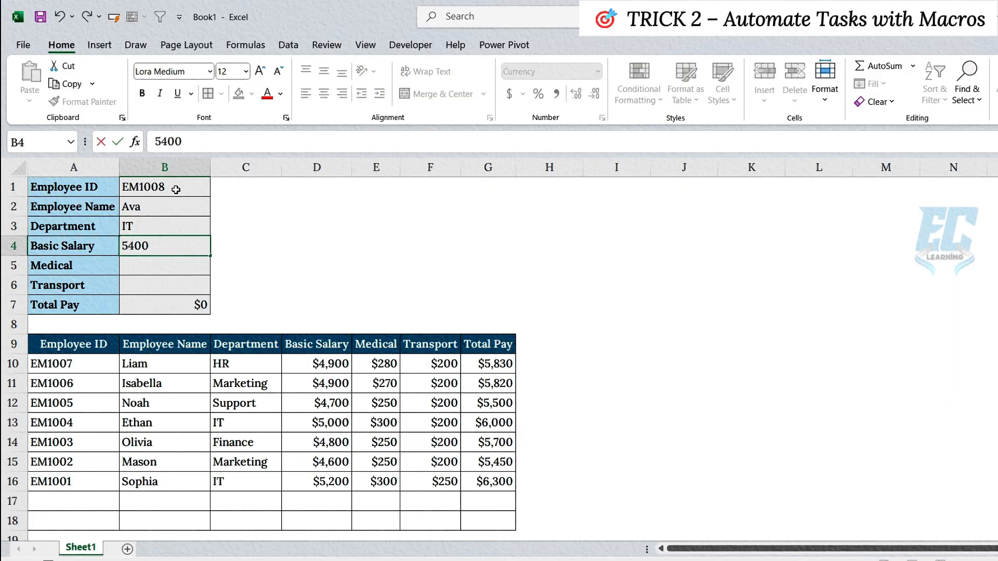
{"action": "key", "text": "Return"}
{"action": "type", "text": "320"}
{"action": "key", "text": "Return"}
{"action": "type", "text": "250"}
{"action": "key", "text": "Return"}
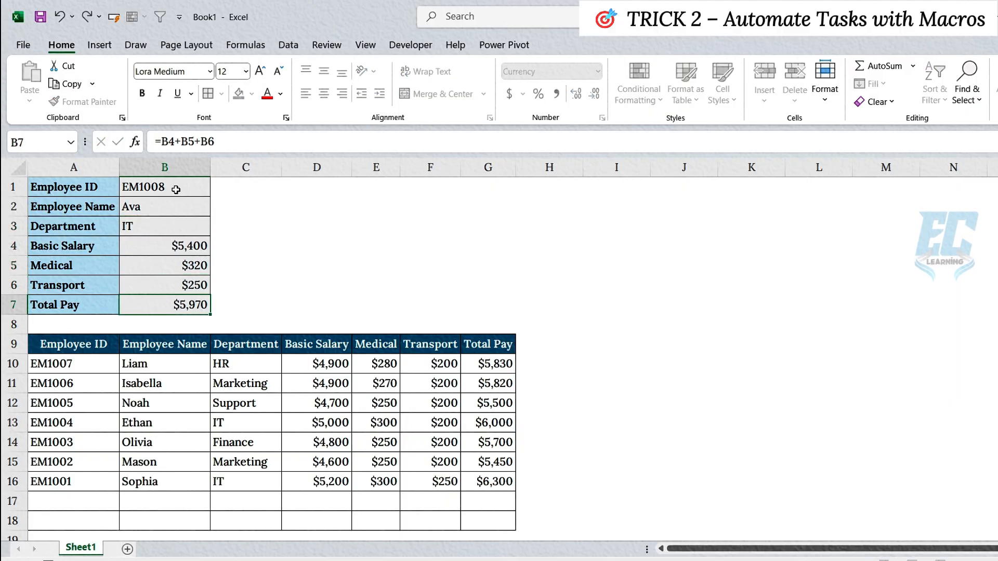
Start recording a macro with the default name Macro2, stored in This Workbook
{"action": "left_click", "coordinate": [411, 45]}
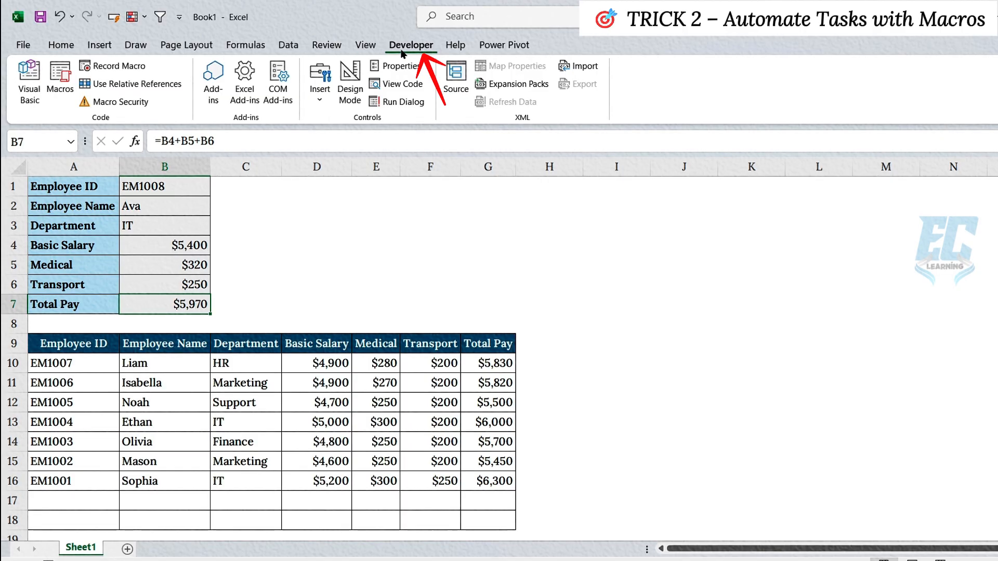
{"action": "left_click", "coordinate": [113, 66]}
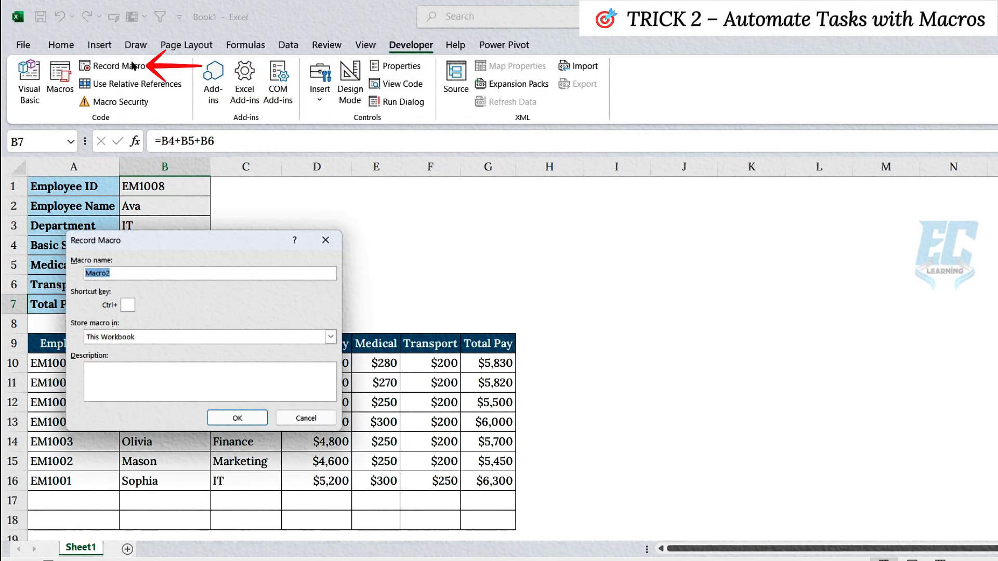
{"action": "left_click", "coordinate": [240, 423]}
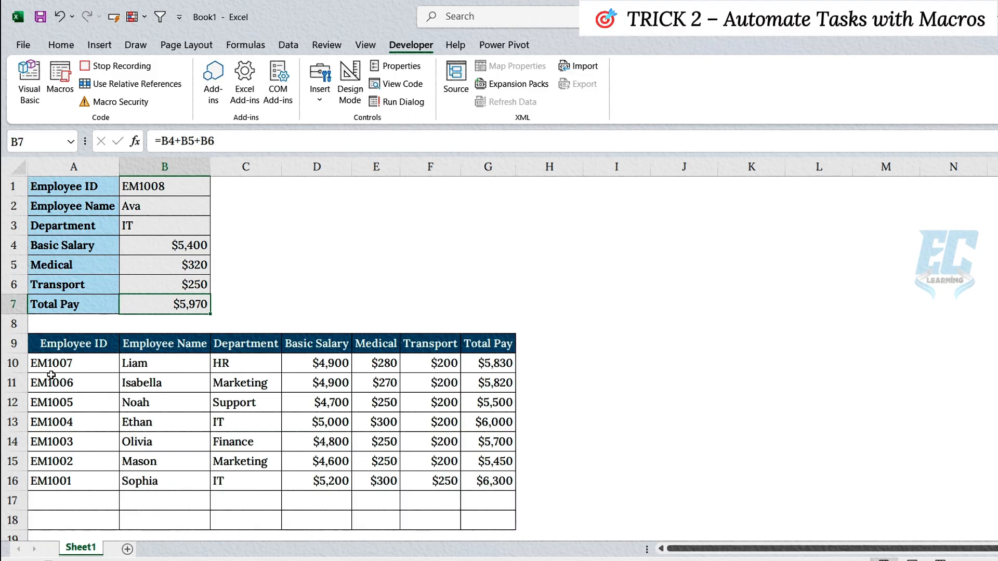
Insert a blank row 10 above the first employee record in the pay table
{"action": "left_click", "coordinate": [19, 363]}
{"action": "right_click", "coordinate": [19, 363]}
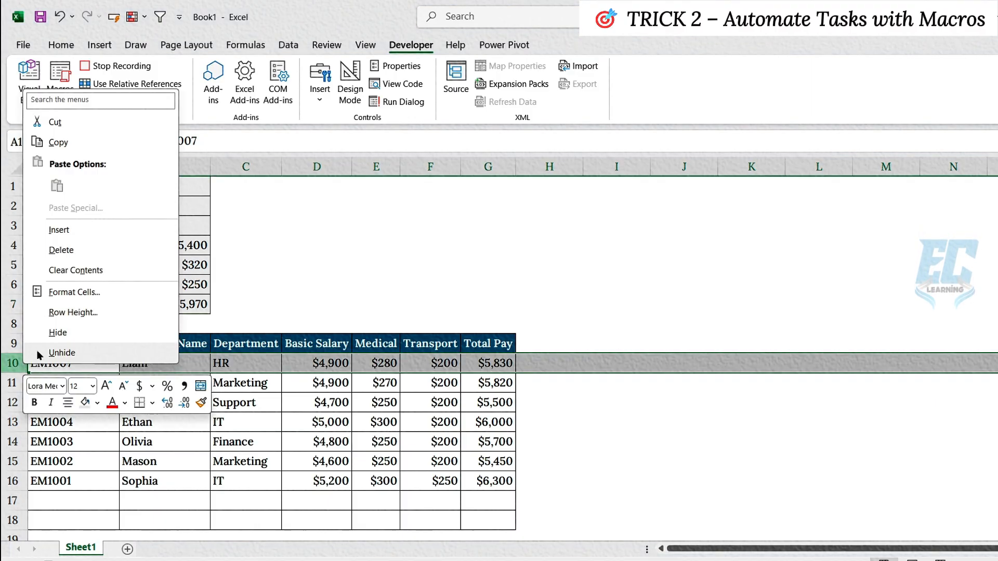
{"action": "left_click", "coordinate": [72, 225]}
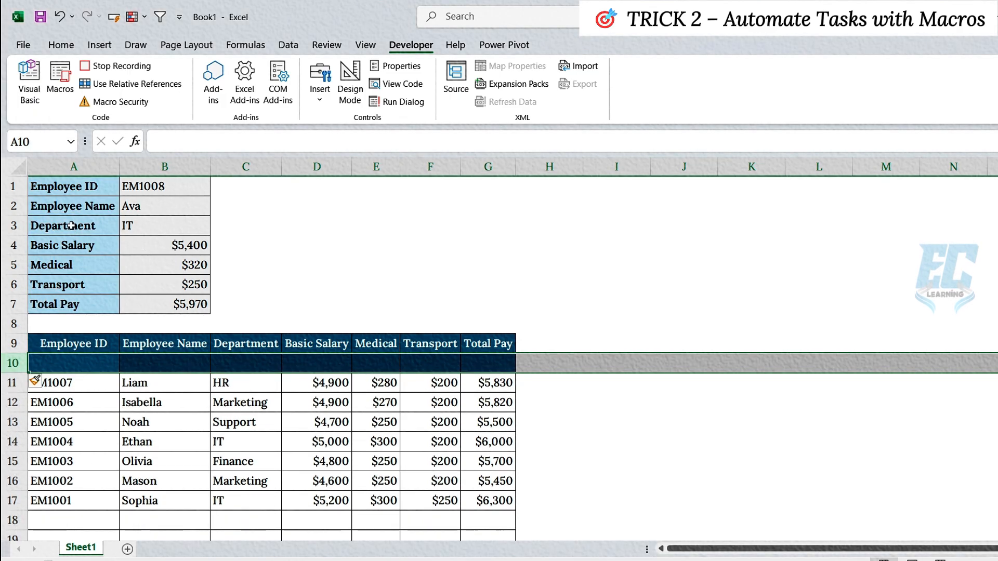
Copy the form entries in B1:B7 and paste them transposed into the blank table row starting at A10
{"action": "left_click_drag", "start_coordinate": [179, 188], "coordinate": [186, 300]}
{"action": "key", "text": "ctrl+c"}
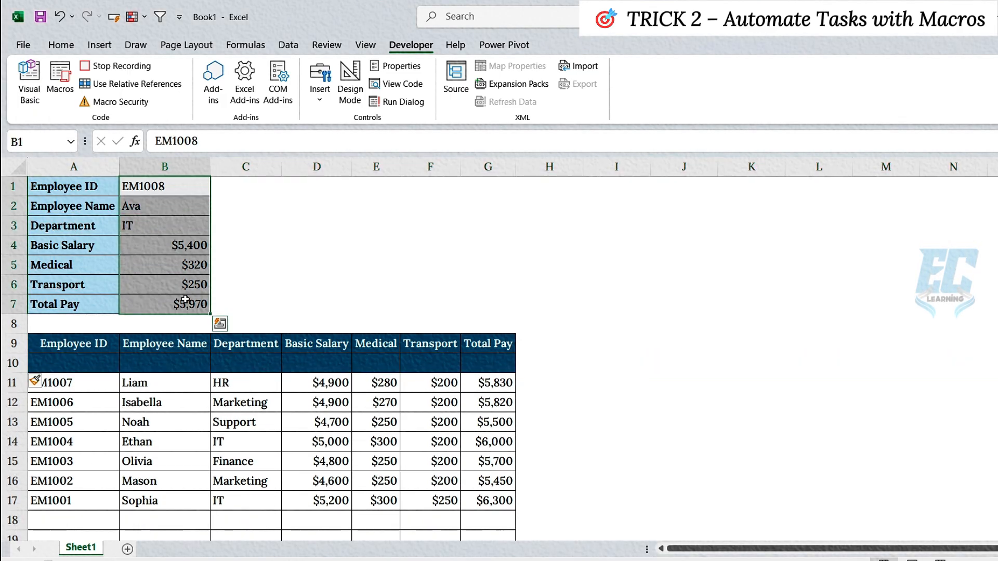
{"action": "right_click", "coordinate": [91, 363]}
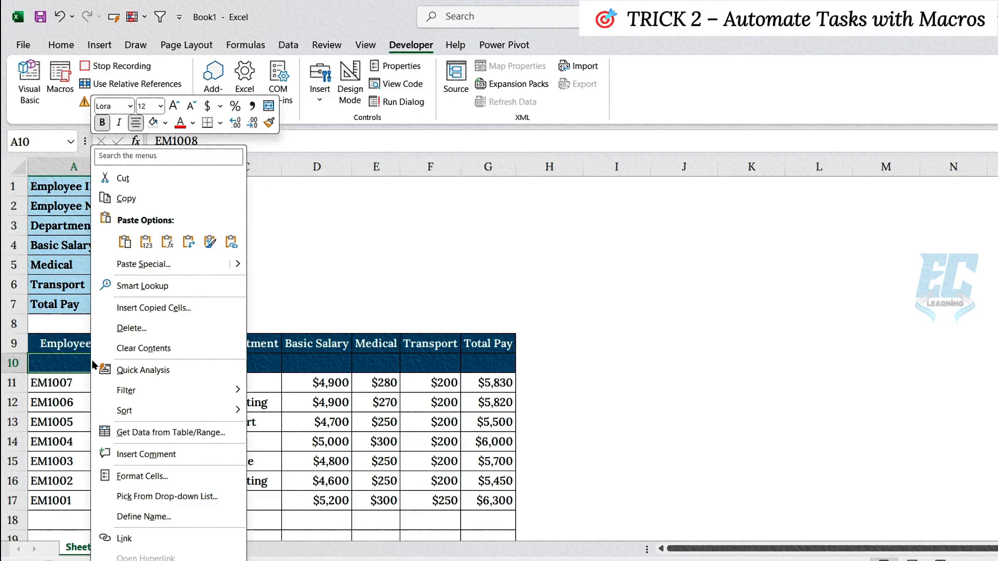
{"action": "left_click", "coordinate": [189, 242]}
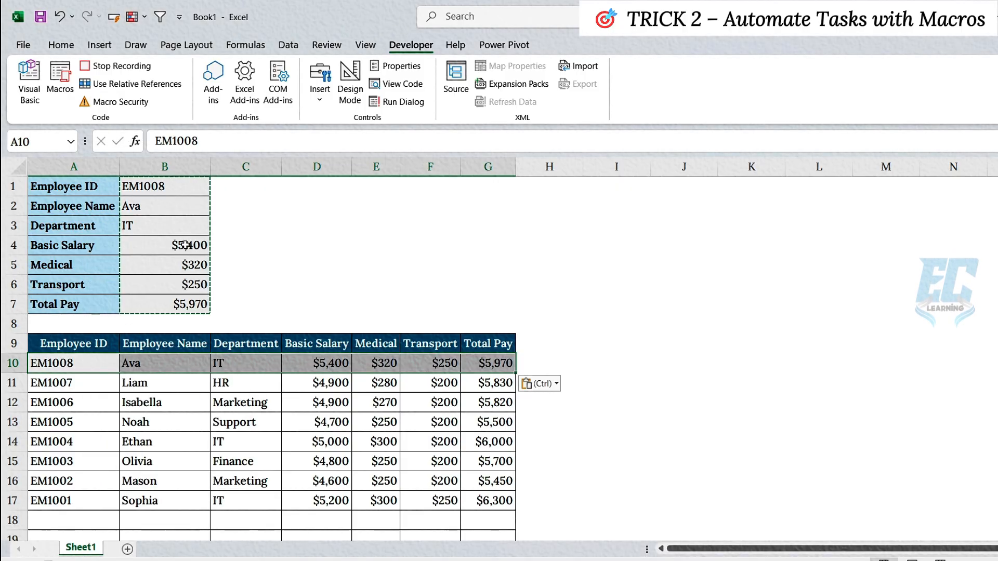
{"action": "left_click", "coordinate": [154, 363]}
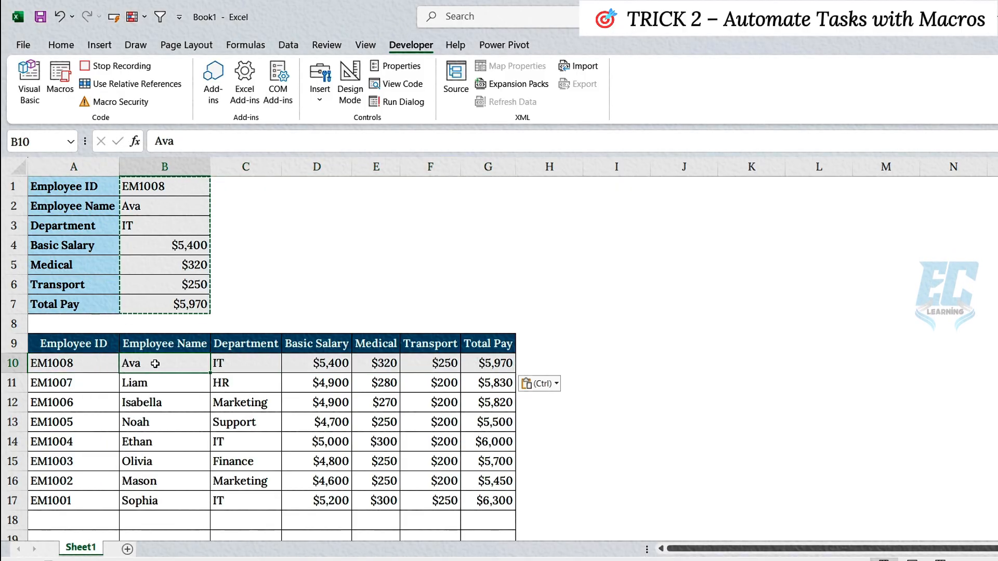
Clear form cells B1:B6, return to cell B1 and stop recording the macro
{"action": "left_click", "coordinate": [177, 190]}
{"action": "left_click_drag", "start_coordinate": [177, 190], "coordinate": [187, 280]}
{"action": "key", "text": "Delete"}
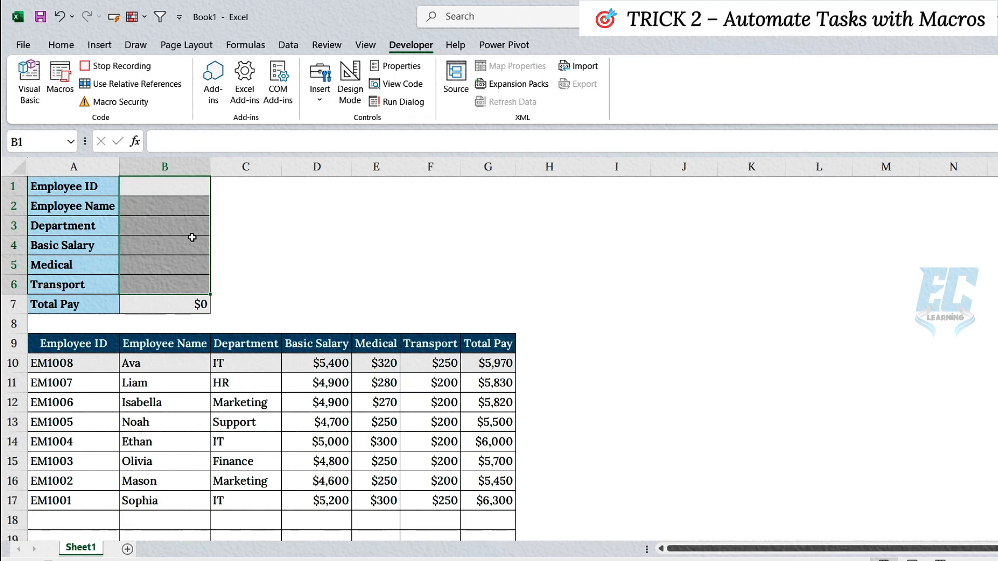
{"action": "left_click", "coordinate": [184, 193]}
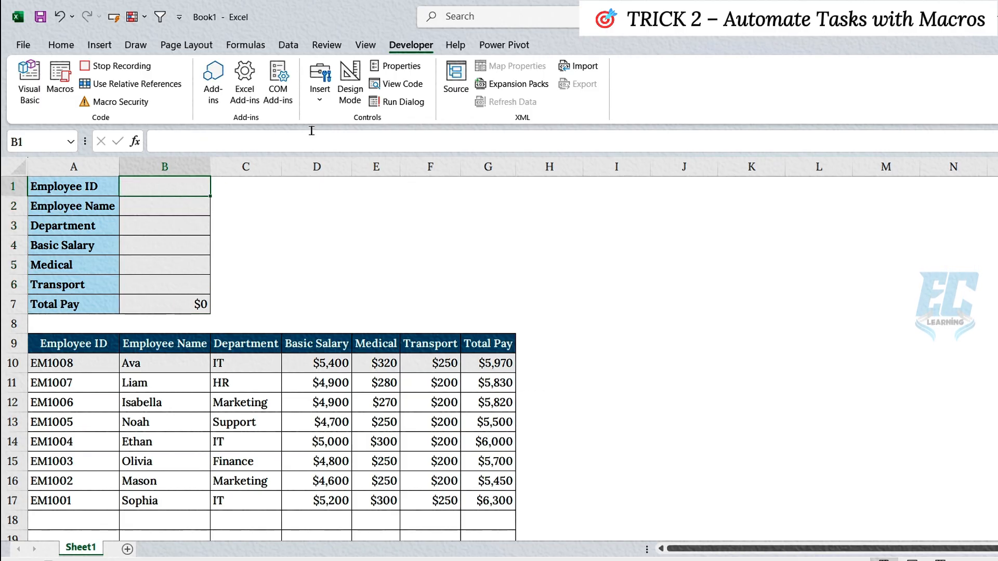
{"action": "left_click", "coordinate": [147, 66]}
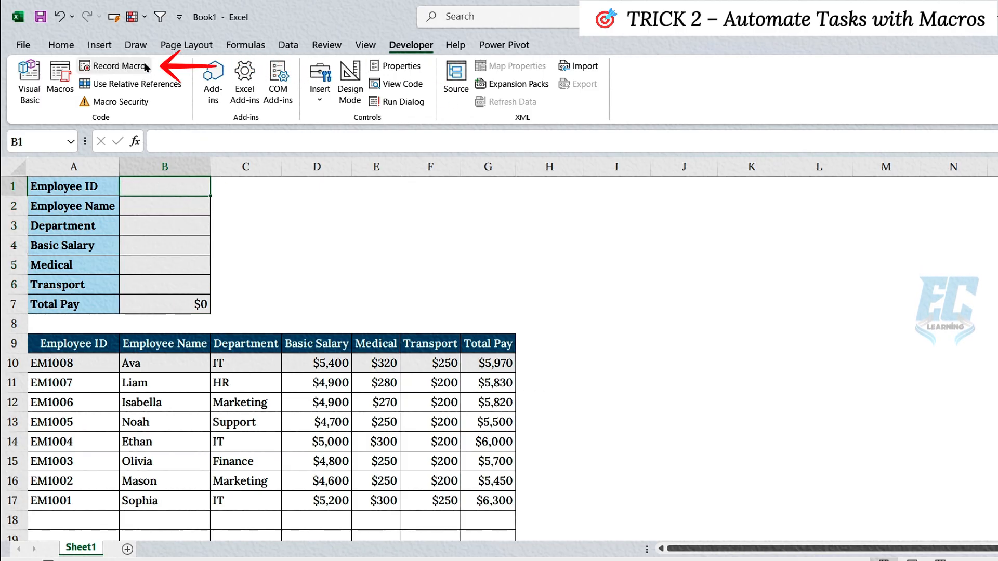
Draw a form control button beside the entry form, across columns C to E, and assign Macro2 to it
{"action": "left_click", "coordinate": [320, 78]}
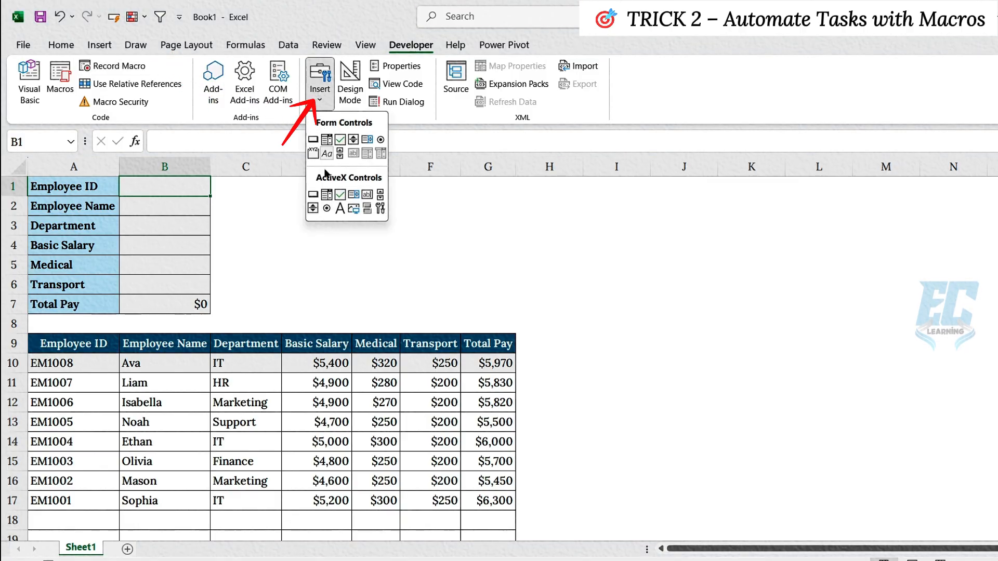
{"action": "left_click", "coordinate": [314, 138]}
{"action": "left_click_drag", "start_coordinate": [259, 227], "coordinate": [390, 269]}
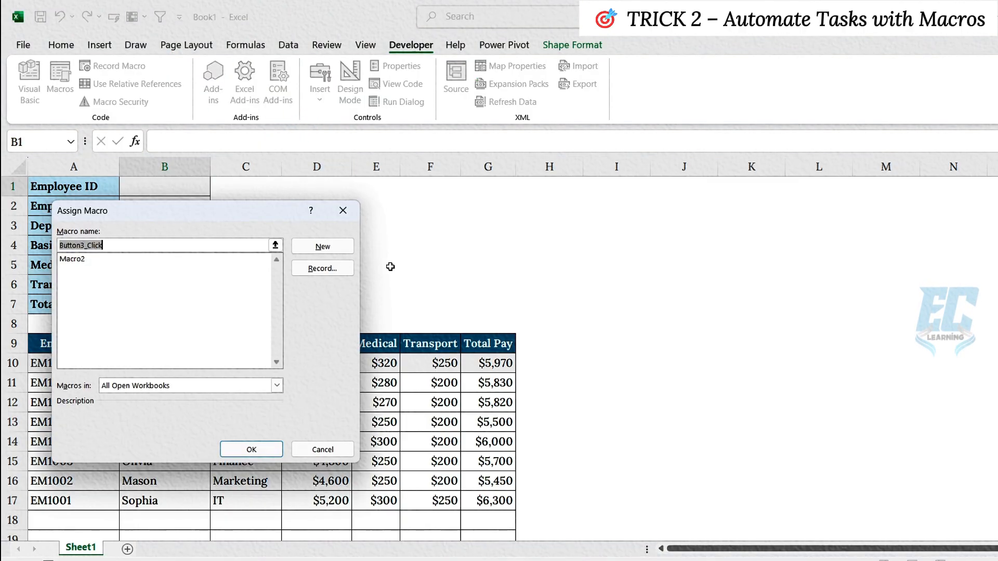
{"action": "left_click", "coordinate": [92, 261]}
{"action": "left_click", "coordinate": [251, 449]}
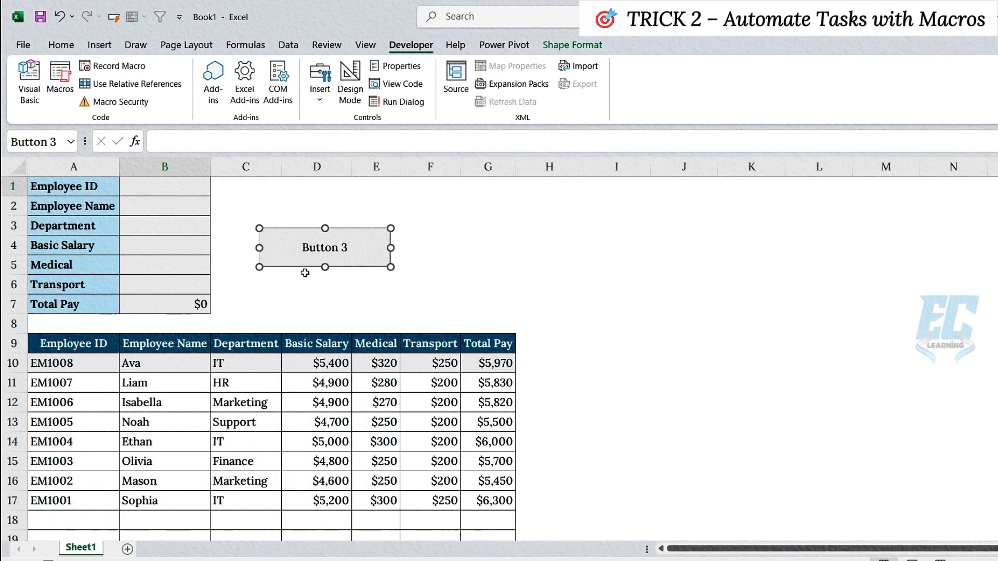
Change the button's label to Submit and deselect it
{"action": "right_click", "coordinate": [328, 249]}
{"action": "left_click", "coordinate": [349, 325]}
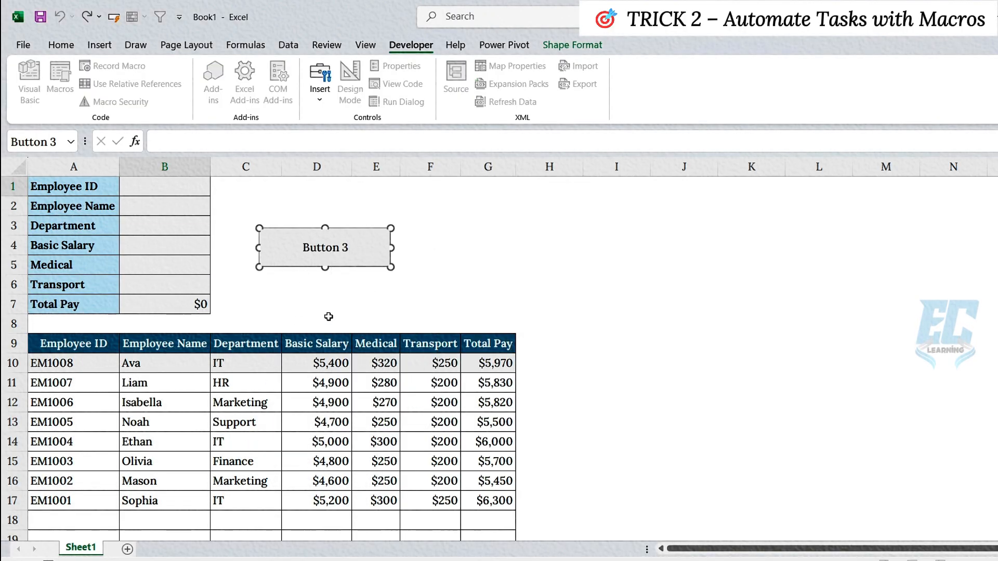
{"action": "key", "text": "ctrl+a"}
{"action": "key", "text": "BackSpace"}
{"action": "type", "text": "Submit"}
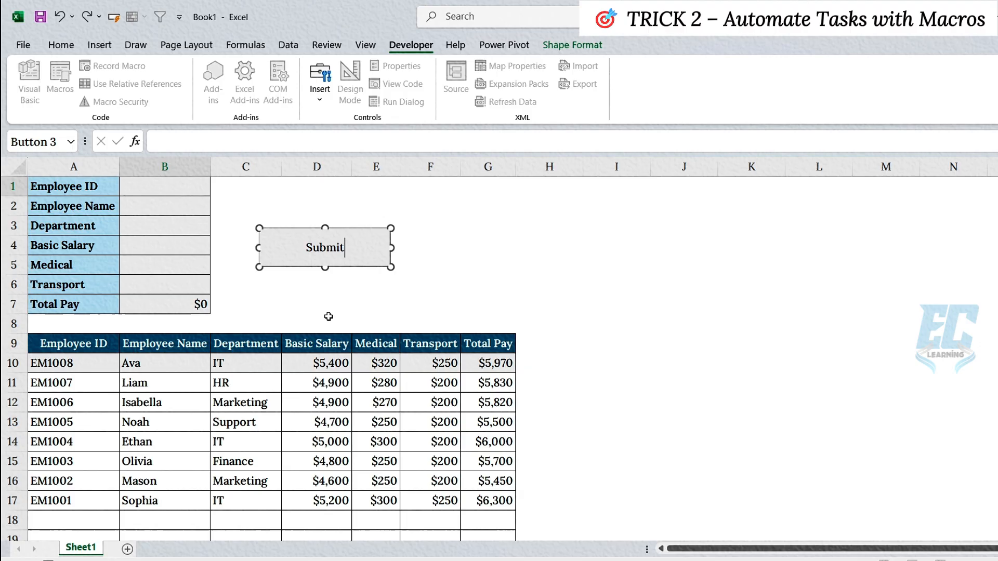
{"action": "left_click", "coordinate": [275, 261]}
{"action": "key", "text": "Escape"}
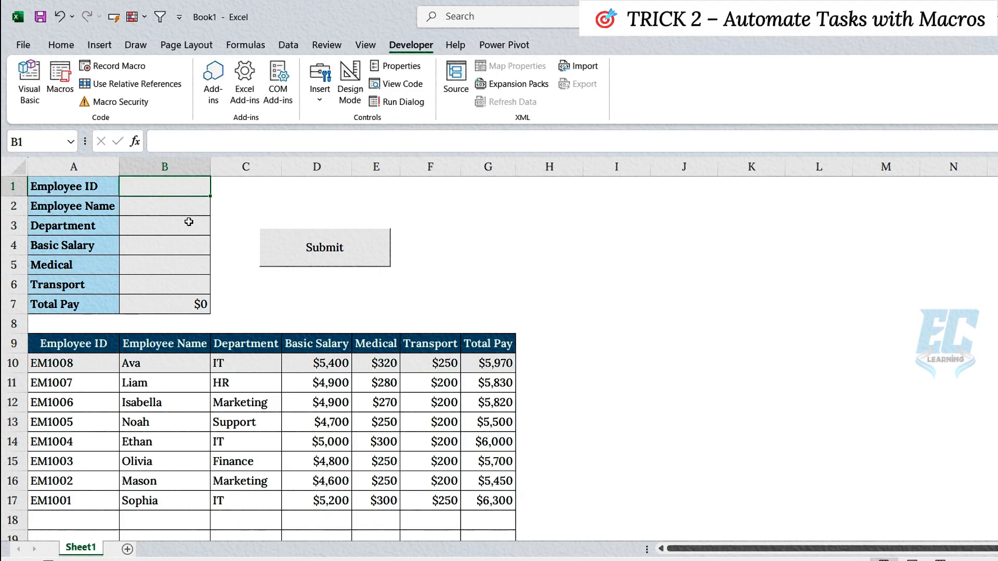
Fill in another employee's ID and name in the entry form and set the department to HR
{"action": "type", "text": "EM1009"}
{"action": "key", "text": "Return"}
{"action": "type", "text": "John"}
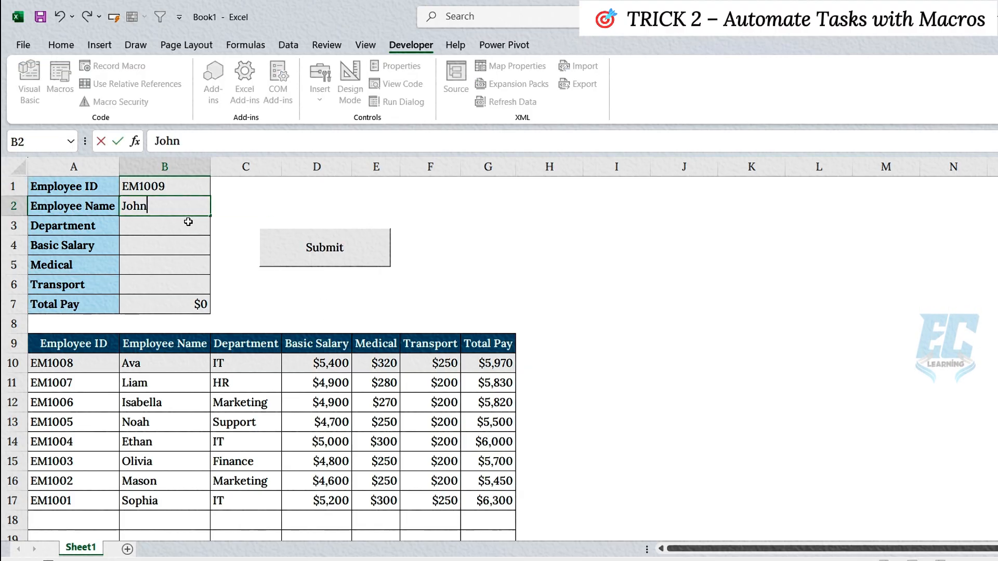
{"action": "key", "text": "Return"}
{"action": "type", "text": "HR"}
{"action": "key", "text": "Return"}
Set Basic Salary to 4700, Medical to 250 and Transport to 200, and submit the form entry
{"action": "type", "text": "4700"}
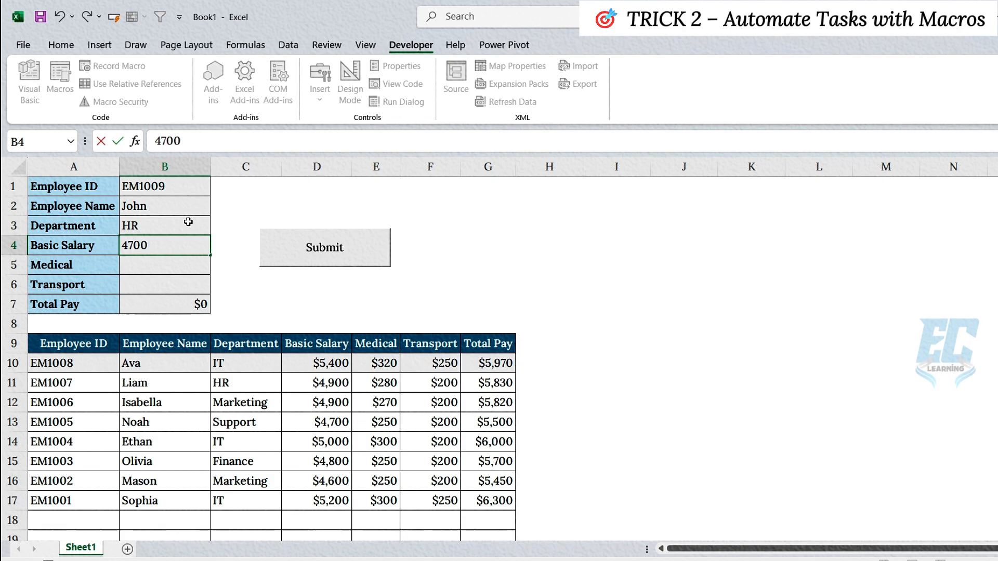
{"action": "key", "text": "Return"}
{"action": "type", "text": "250"}
{"action": "key", "text": "Return"}
{"action": "type", "text": "200"}
{"action": "key", "text": "Return"}
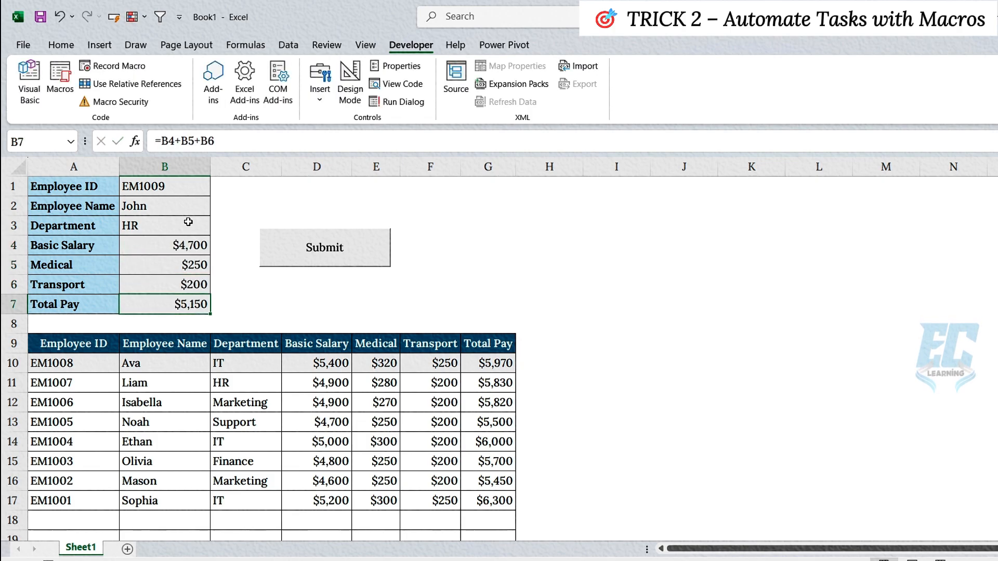
{"action": "left_click", "coordinate": [293, 252]}
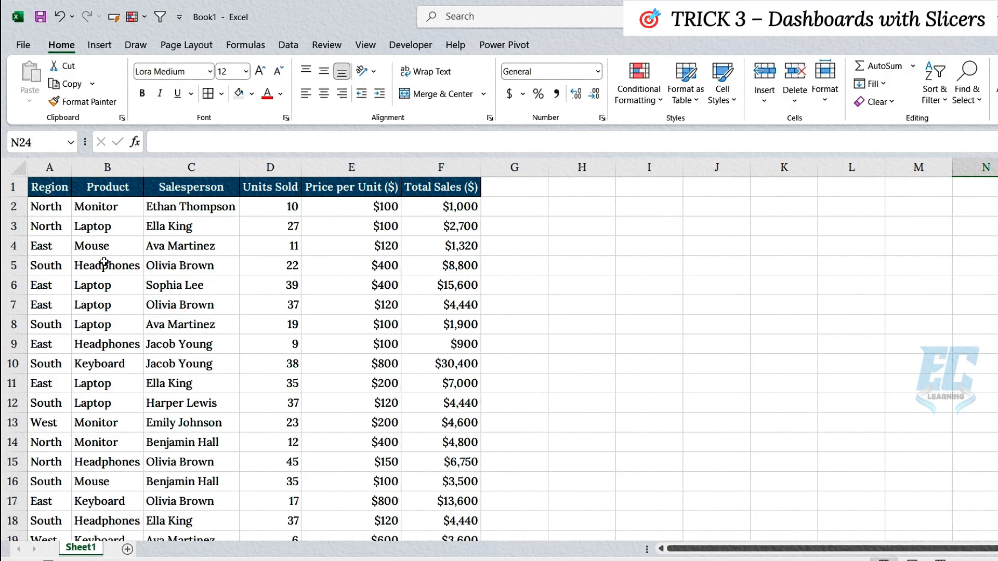
Create a PivotTable from Sheet1 A1:F101 on a new worksheet, with Product as rows and Total Sales ($) as values
{"action": "left_click", "coordinate": [99, 247]}
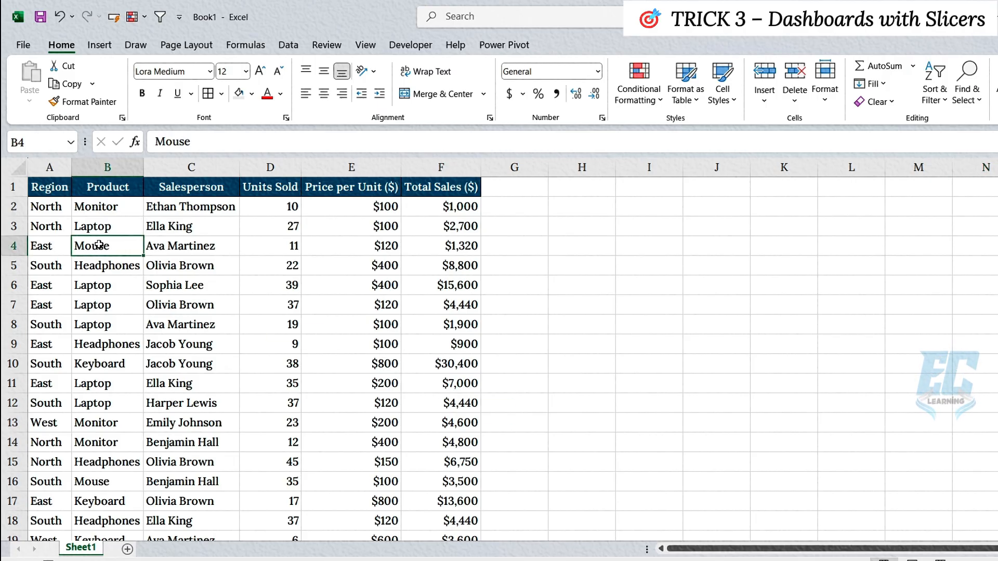
{"action": "left_click", "coordinate": [99, 47]}
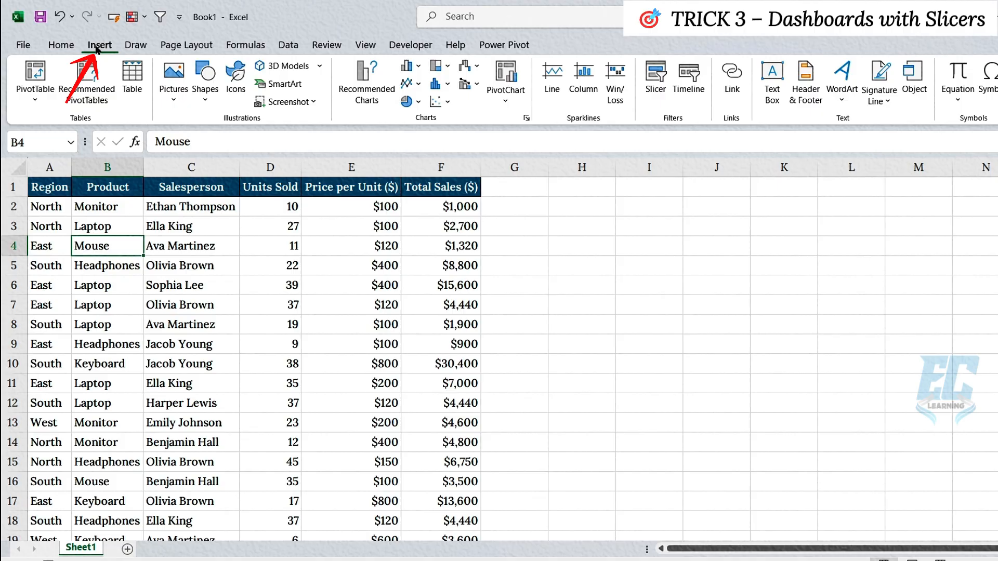
{"action": "left_click", "coordinate": [36, 73]}
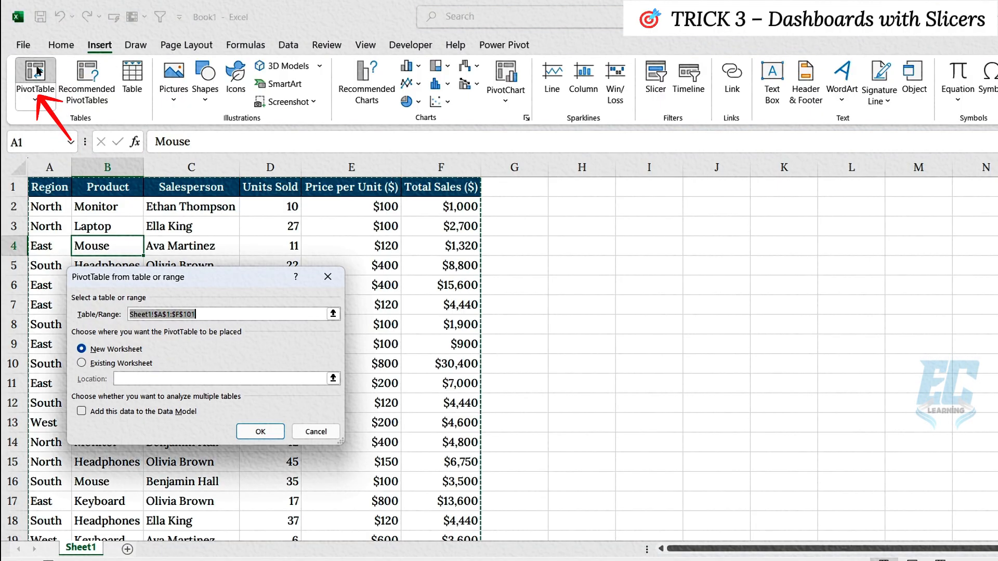
{"action": "left_click", "coordinate": [261, 431]}
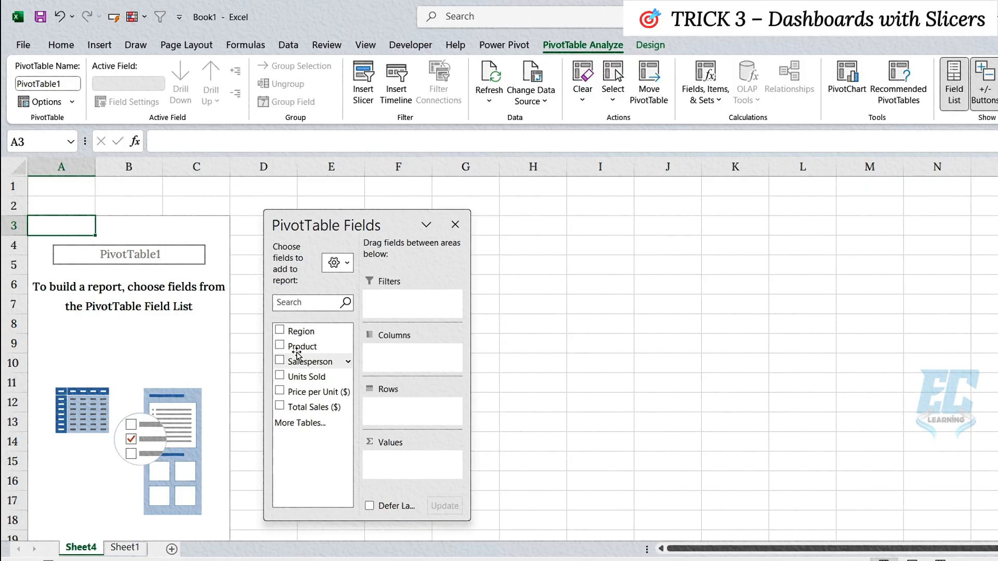
{"action": "left_click_drag", "start_coordinate": [302, 346], "coordinate": [411, 411]}
{"action": "left_click_drag", "start_coordinate": [299, 407], "coordinate": [416, 462]}
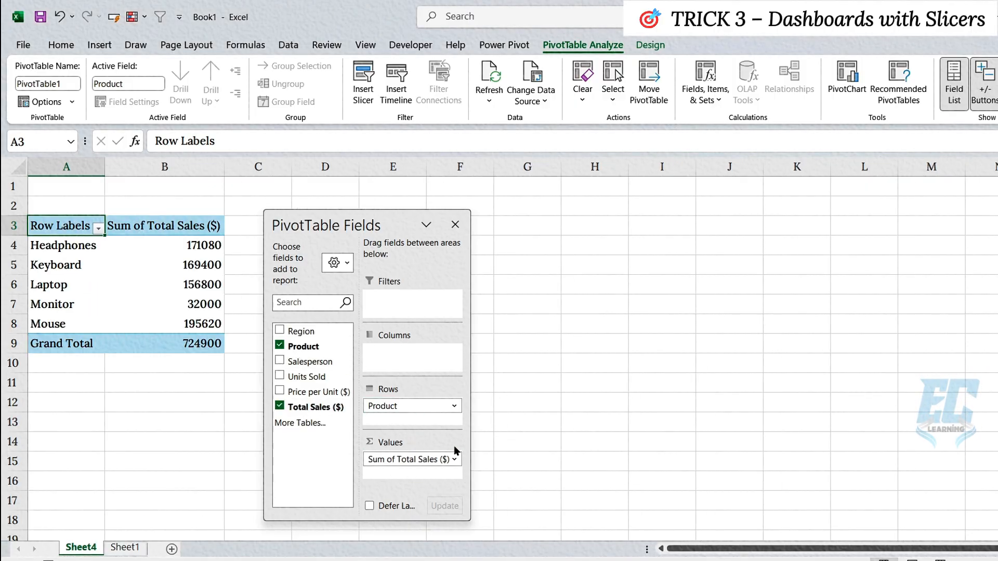
Insert slicers for Region and Salesperson and place them side by side next to the PivotTable
{"action": "left_click", "coordinate": [101, 48]}
{"action": "left_click", "coordinate": [655, 78]}
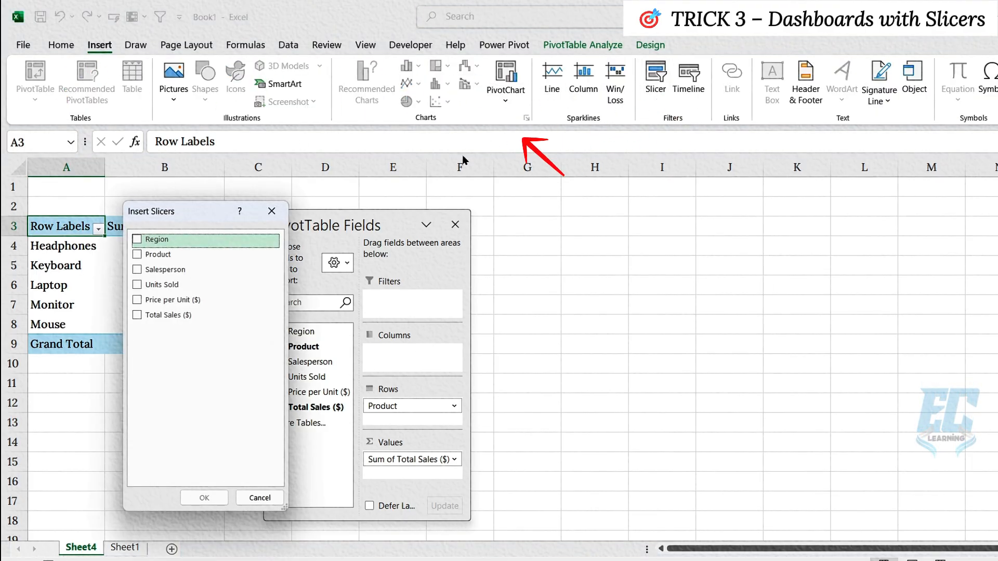
{"action": "left_click", "coordinate": [138, 239]}
{"action": "left_click", "coordinate": [138, 270]}
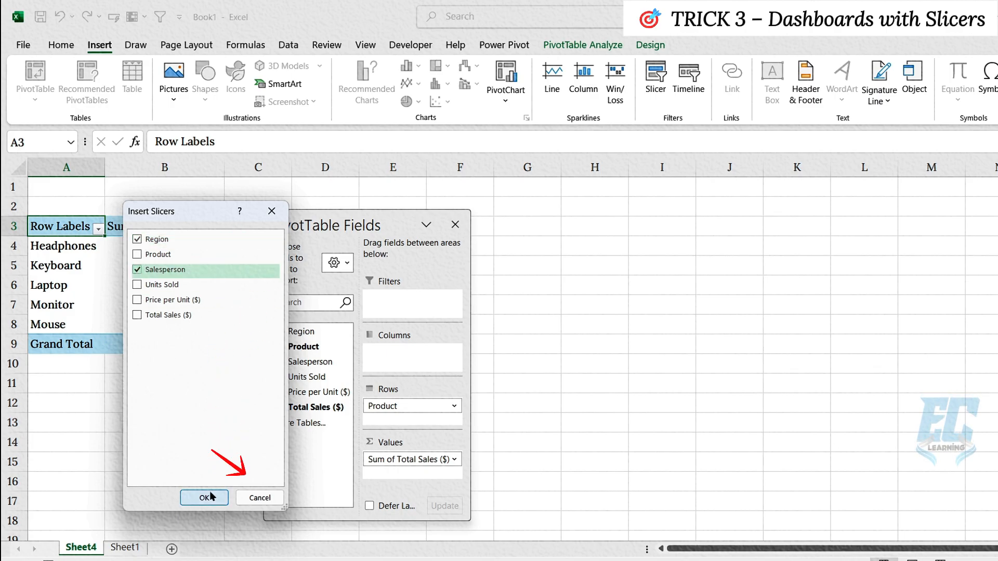
{"action": "left_click", "coordinate": [205, 498]}
{"action": "left_click_drag", "start_coordinate": [516, 262], "coordinate": [294, 217]}
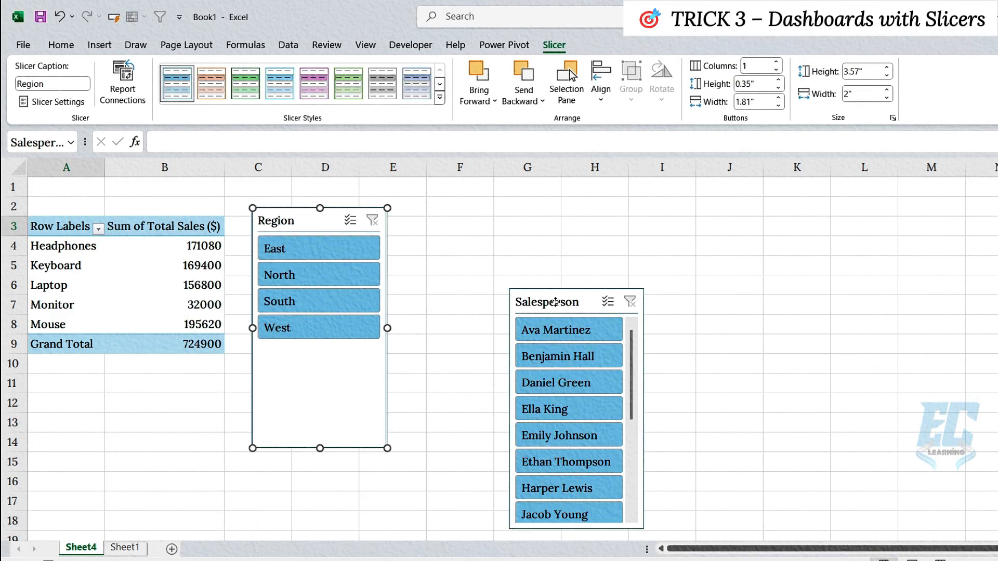
{"action": "left_click_drag", "start_coordinate": [561, 314], "coordinate": [445, 234]}
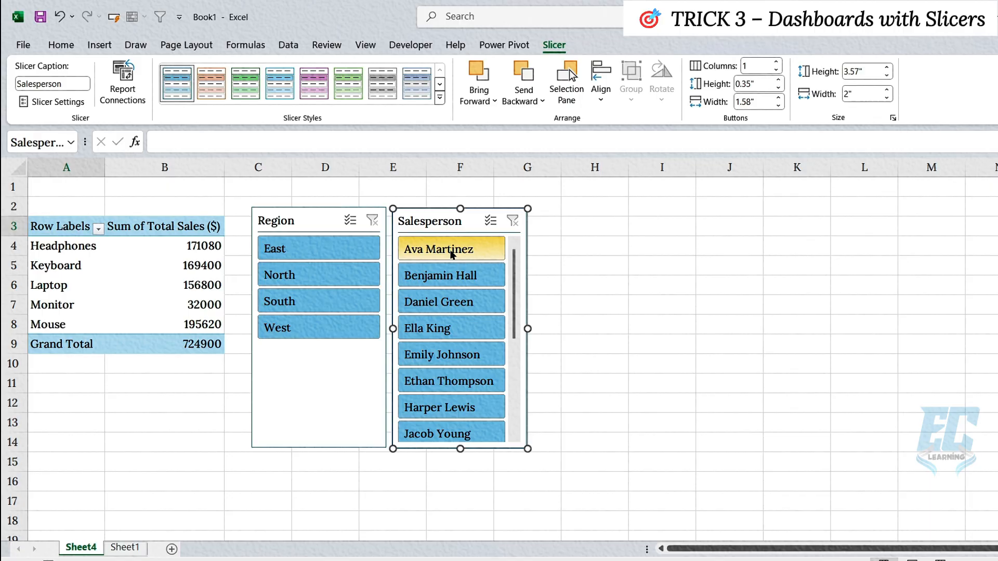
Filter the PivotTable by one salesperson after another with the Salesperson slicer, ending on the third name listed
{"action": "left_click", "coordinate": [451, 251]}
{"action": "left_click", "coordinate": [448, 276]}
{"action": "left_click", "coordinate": [445, 301]}
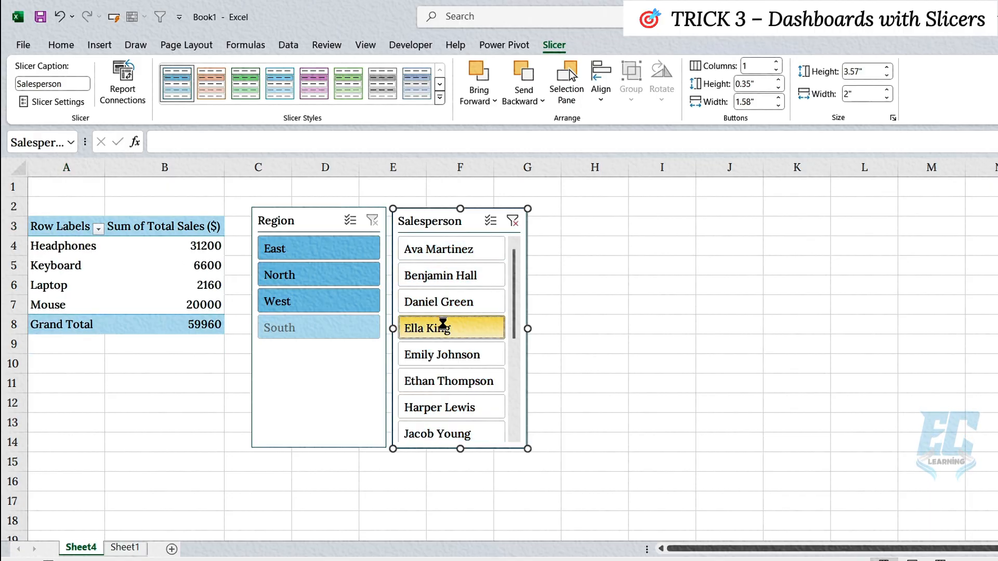
{"action": "left_click", "coordinate": [451, 328]}
{"action": "left_click", "coordinate": [441, 356]}
{"action": "left_click", "coordinate": [439, 374]}
{"action": "left_click", "coordinate": [442, 408]}
{"action": "left_click", "coordinate": [448, 303]}
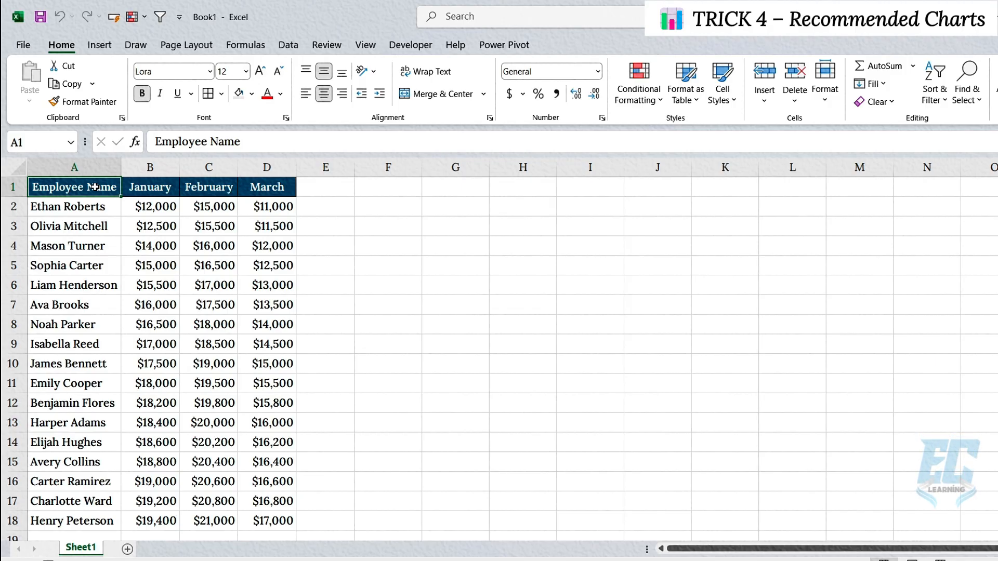
Preview the recommended charts for the January to March data in B1:D18 and insert the Clustered Column chart
{"action": "left_click_drag", "start_coordinate": [136, 187], "coordinate": [275, 520]}
{"action": "left_click", "coordinate": [100, 44]}
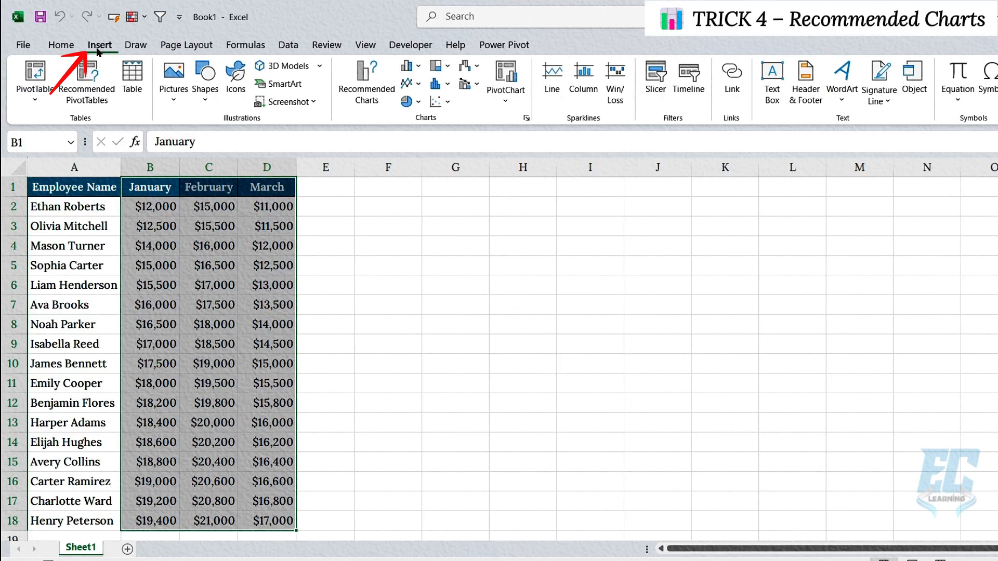
{"action": "left_click", "coordinate": [354, 77]}
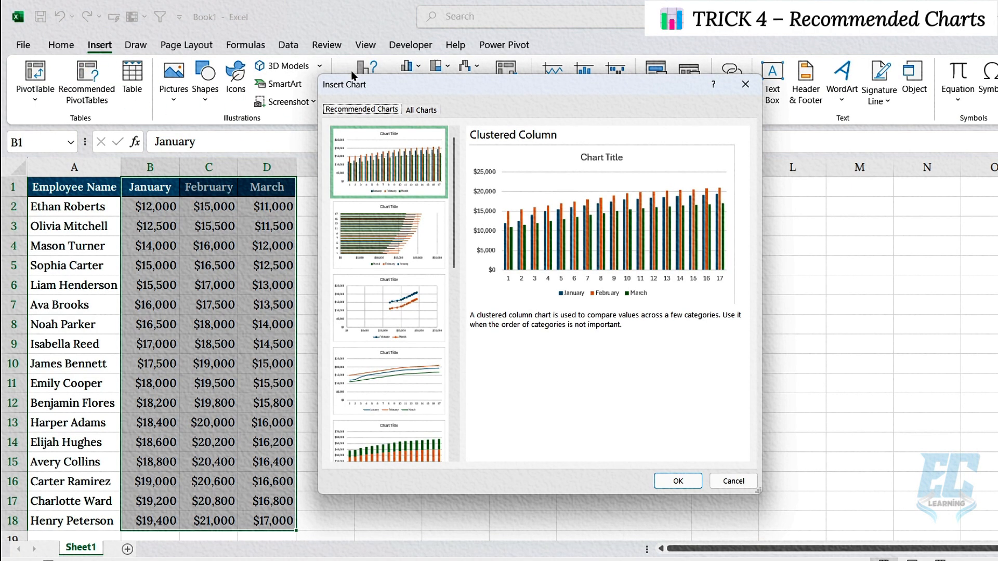
{"action": "left_click", "coordinate": [392, 242]}
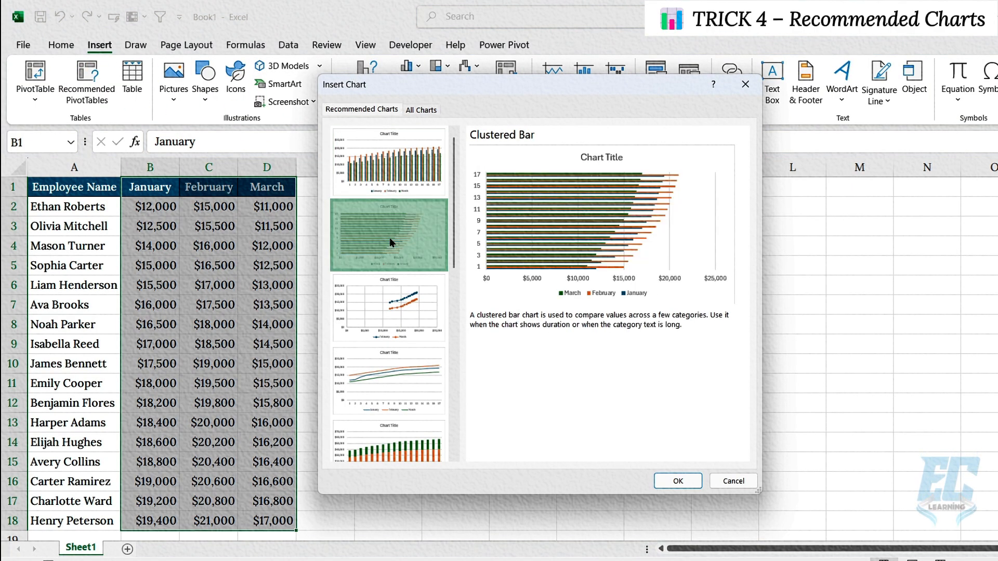
{"action": "left_click", "coordinate": [396, 290]}
{"action": "left_click", "coordinate": [407, 397]}
{"action": "left_click", "coordinate": [409, 447]}
{"action": "left_click", "coordinate": [401, 163]}
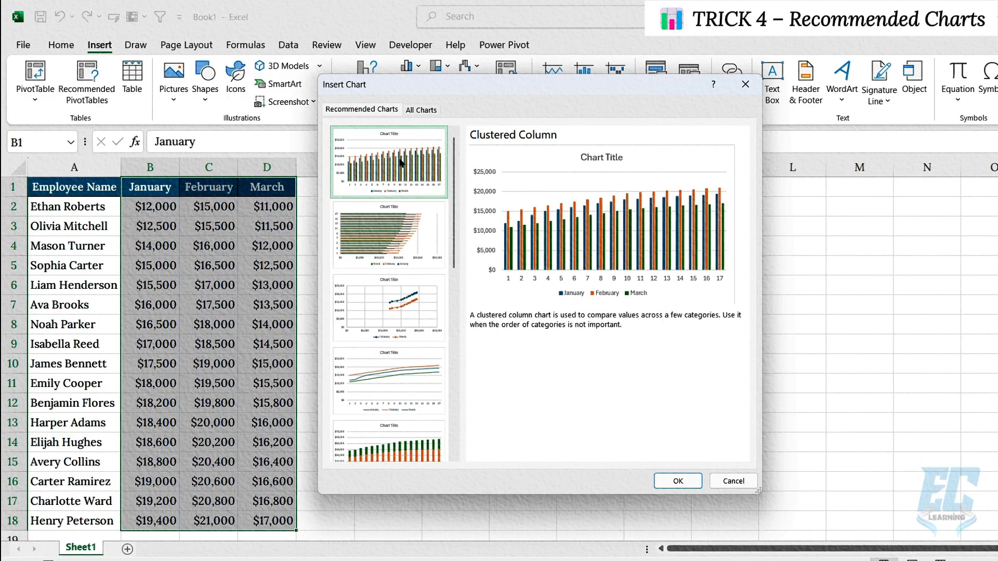
{"action": "left_click", "coordinate": [677, 481]}
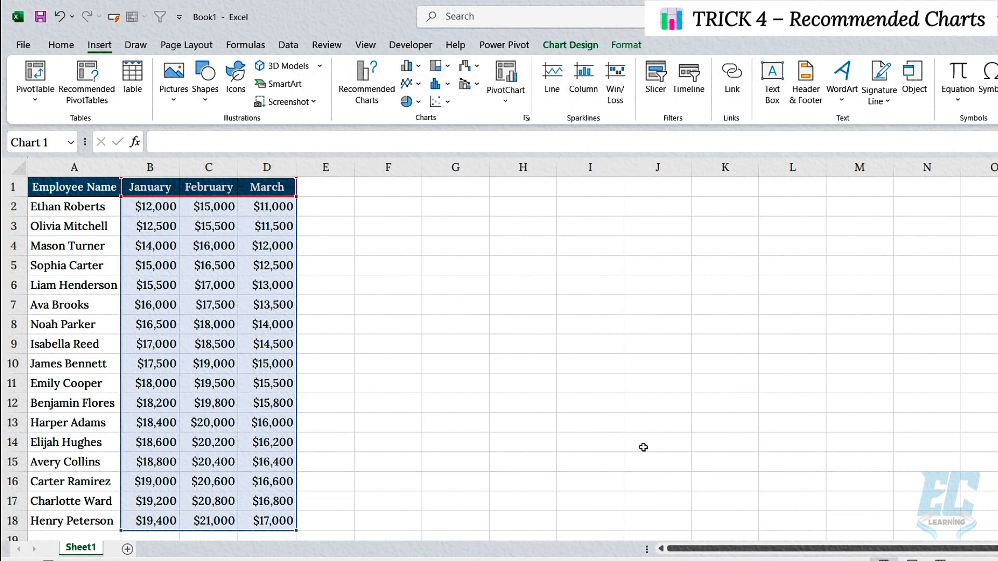
Move the column chart to the top beside the data table and enlarge it to span about F1 to M16
{"action": "left_click_drag", "start_coordinate": [398, 229], "coordinate": [401, 193]}
{"action": "left_click_drag", "start_coordinate": [641, 381], "coordinate": [857, 511]}
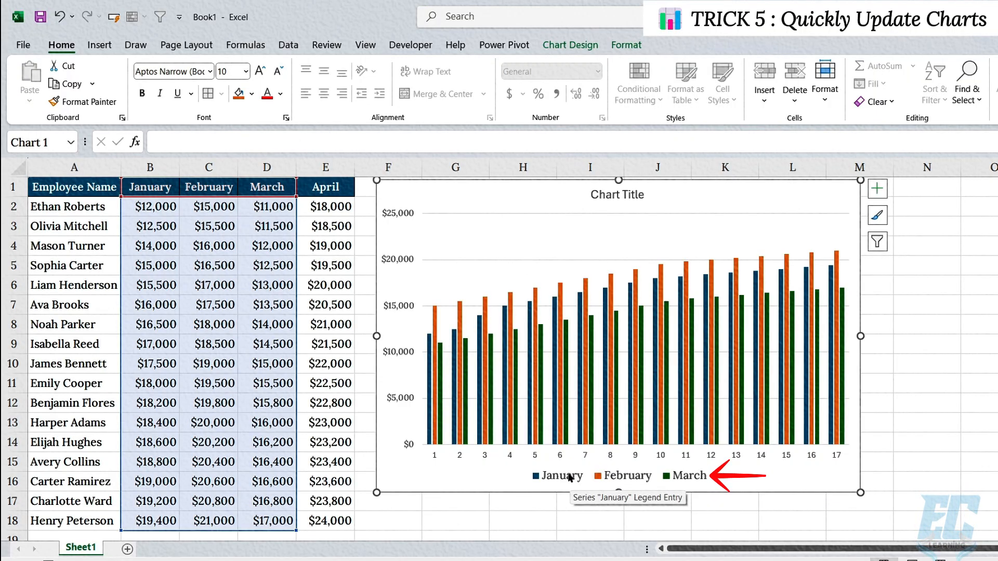
Add a series named April to the chart through its data source, with E2:E18 as the series values
{"action": "left_click", "coordinate": [341, 170]}
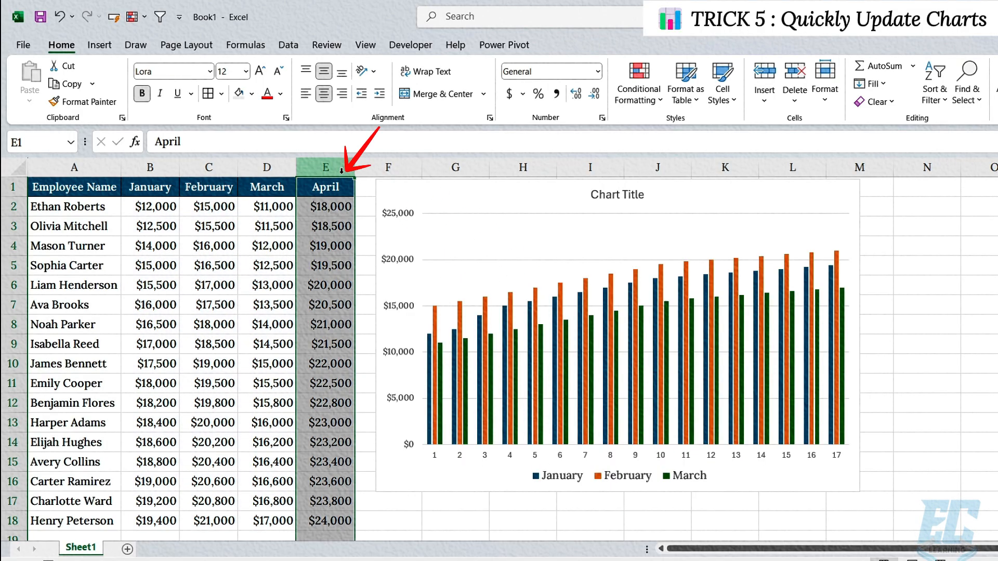
{"action": "right_click", "coordinate": [501, 232]}
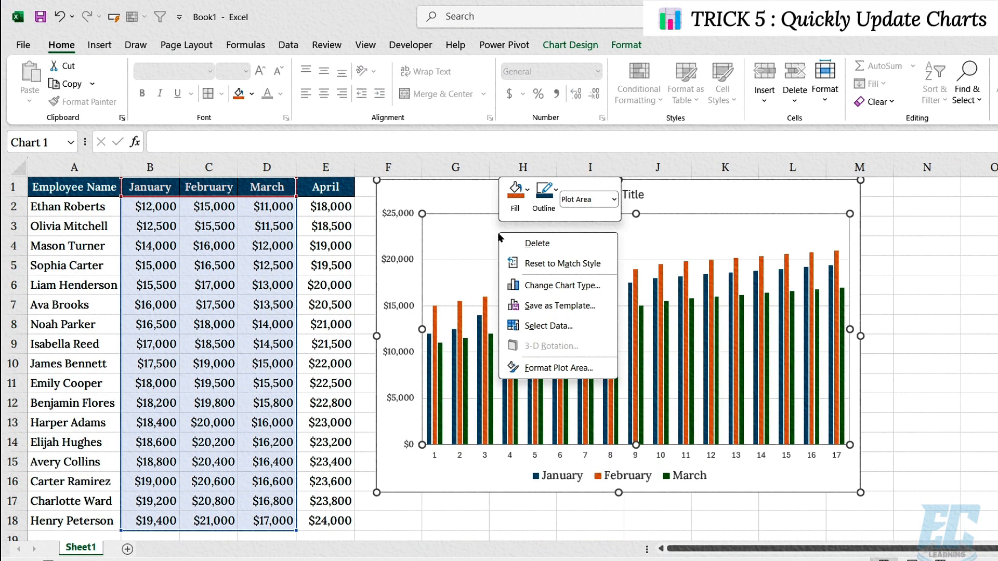
{"action": "left_click", "coordinate": [543, 325]}
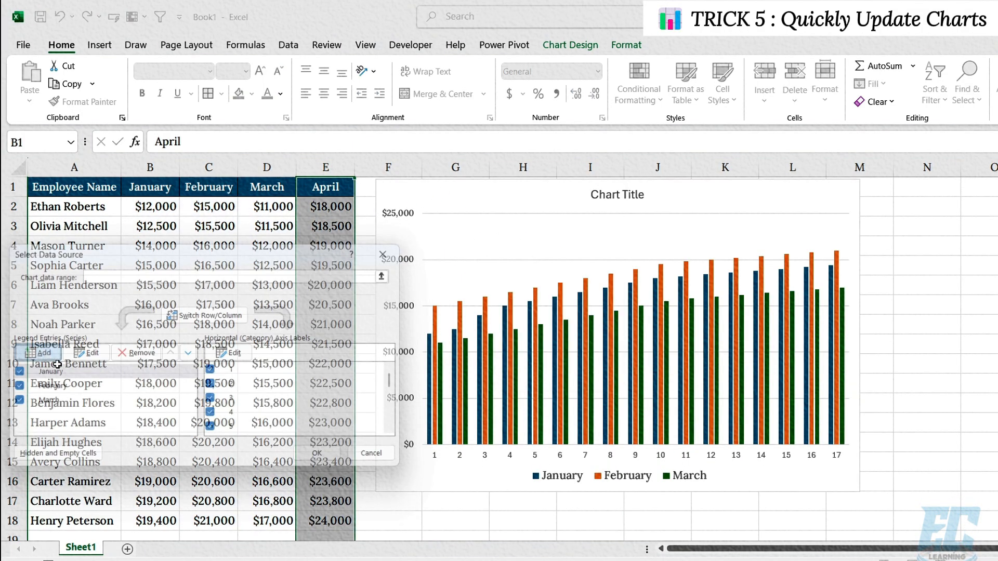
{"action": "type", "text": "ril"}
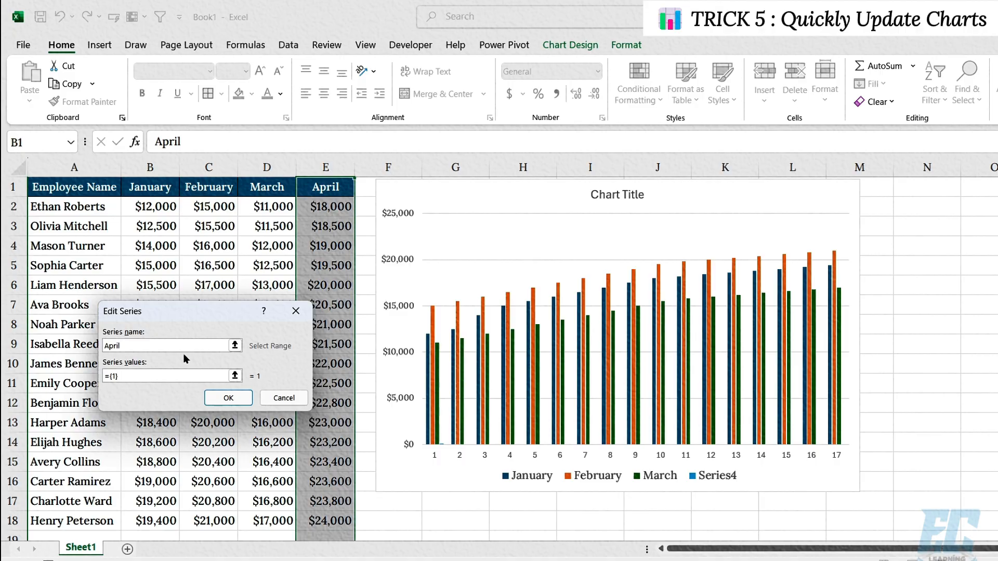
{"action": "left_click_drag", "start_coordinate": [124, 377], "coordinate": [92, 374]}
{"action": "key", "text": "BackSpace"}
{"action": "left_click_drag", "start_coordinate": [333, 207], "coordinate": [339, 522]}
{"action": "left_click", "coordinate": [229, 397]}
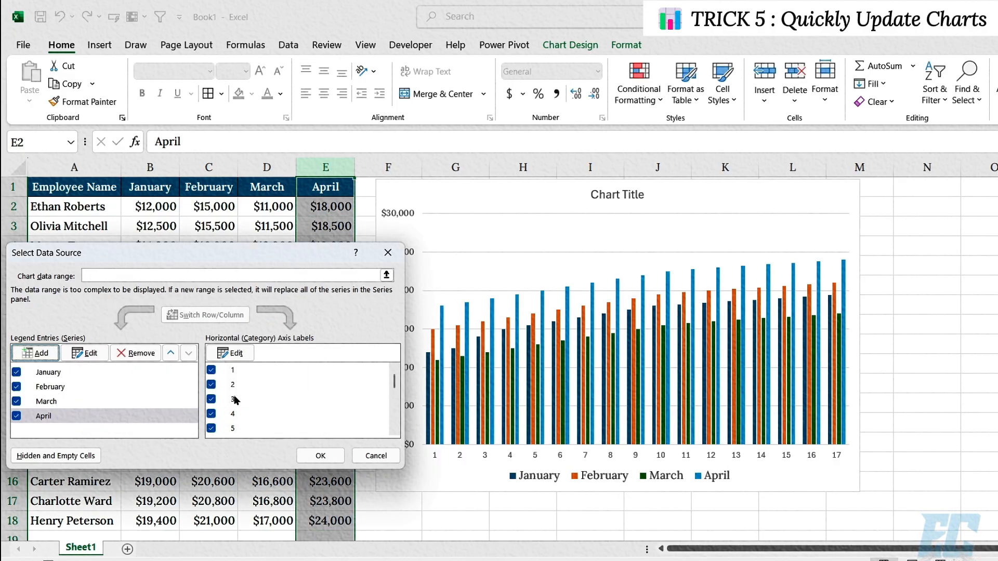
{"action": "left_click", "coordinate": [323, 454]}
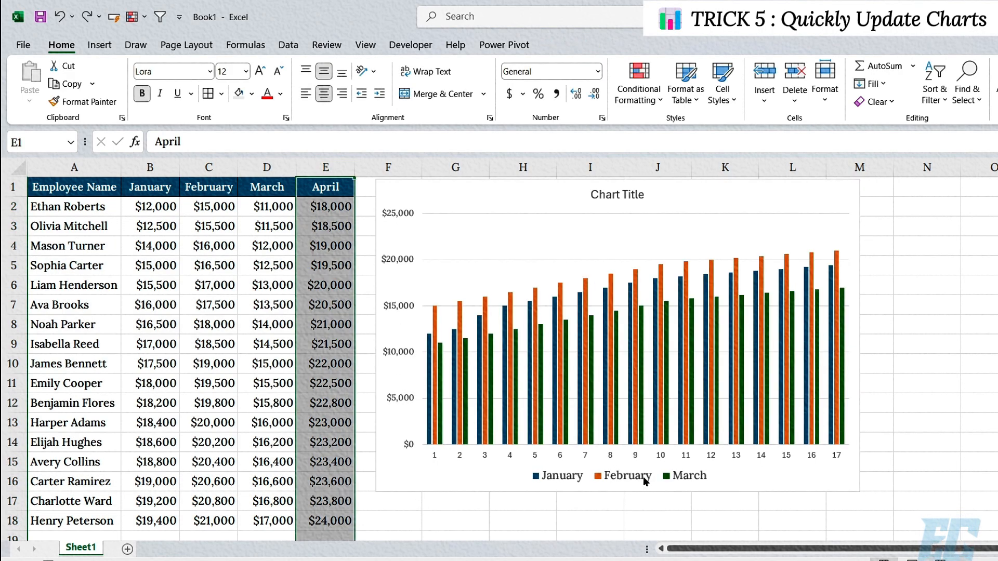
Copy the April column range E1:E18 and paste it directly into the chart as a new series
{"action": "left_click", "coordinate": [439, 244]}
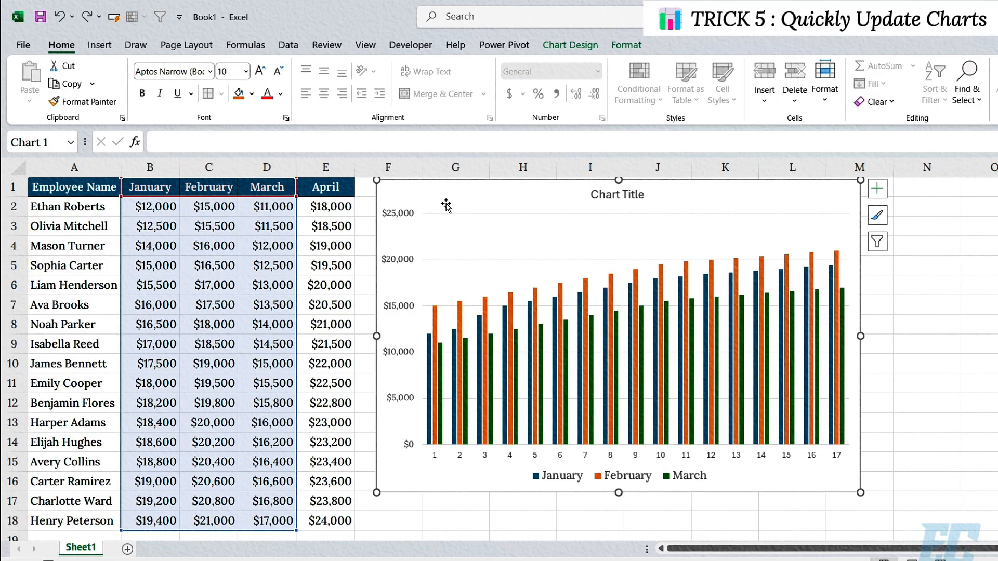
{"action": "left_click_drag", "start_coordinate": [341, 224], "coordinate": [338, 521]}
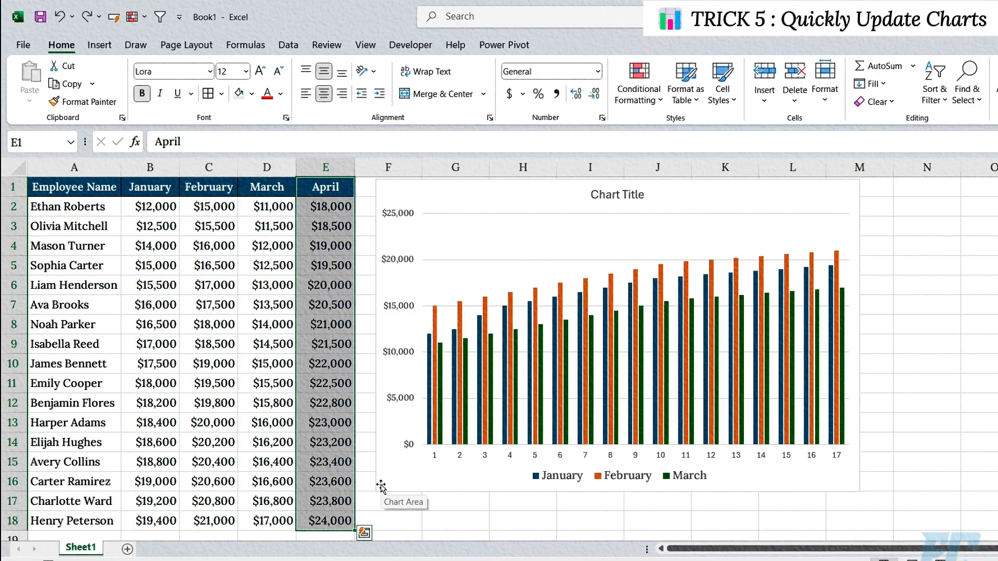
{"action": "key", "text": "ctrl+c"}
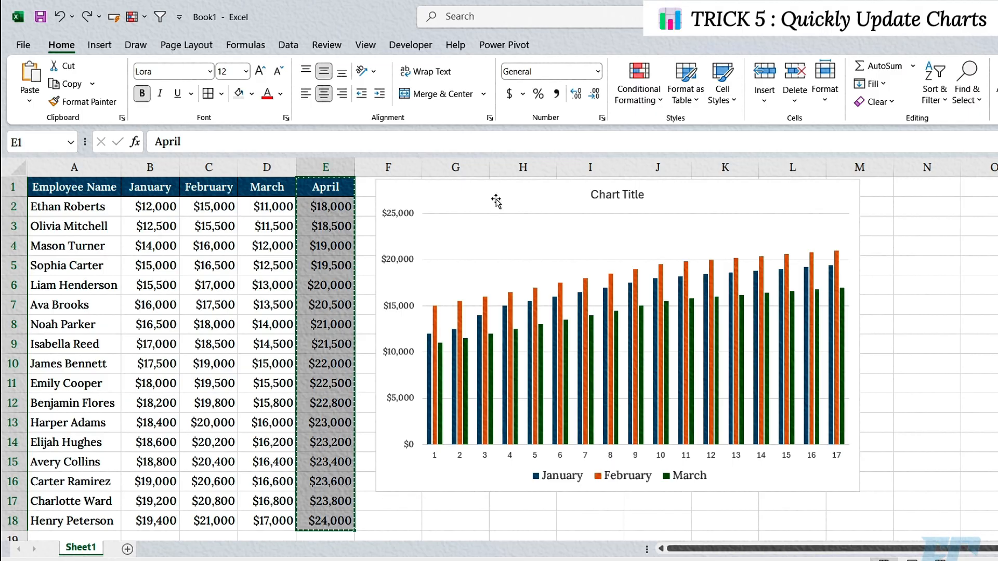
{"action": "left_click", "coordinate": [497, 201]}
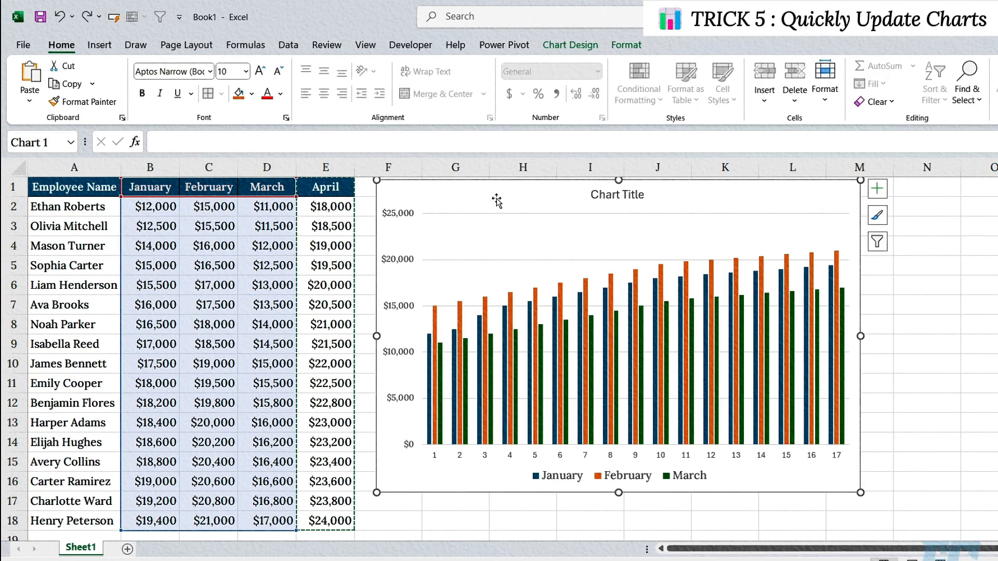
{"action": "key", "text": "ctrl+v"}
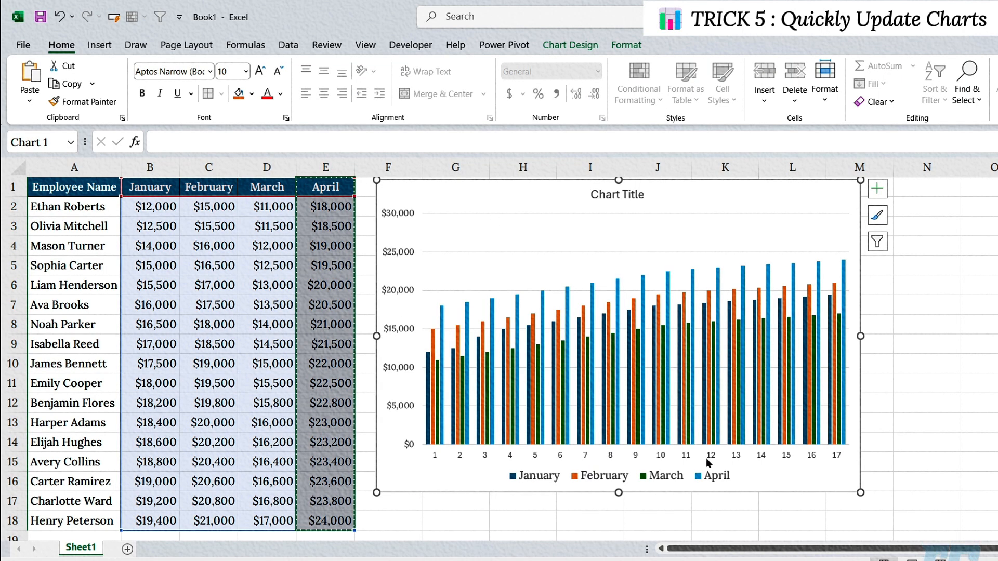
{"action": "left_click", "coordinate": [698, 476]}
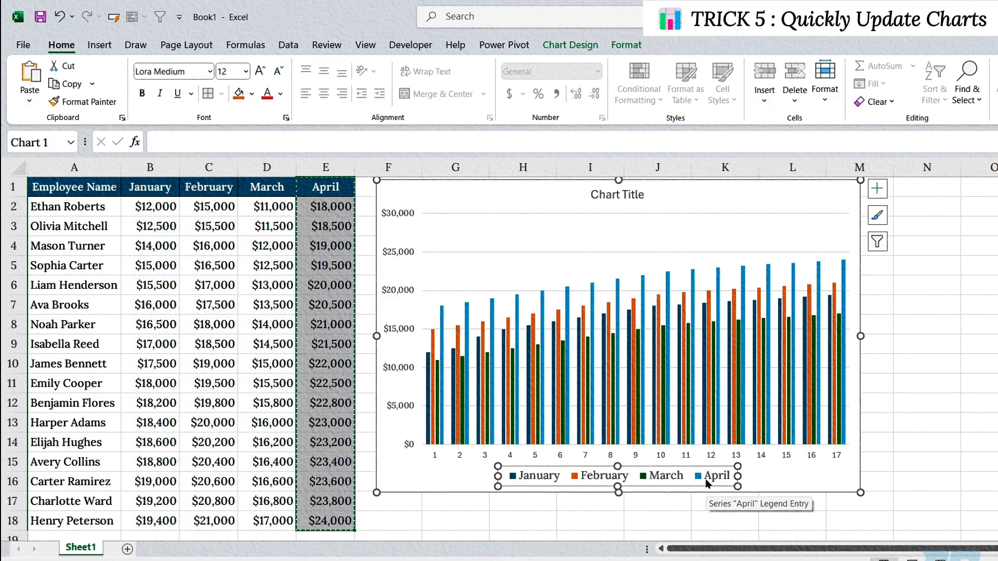